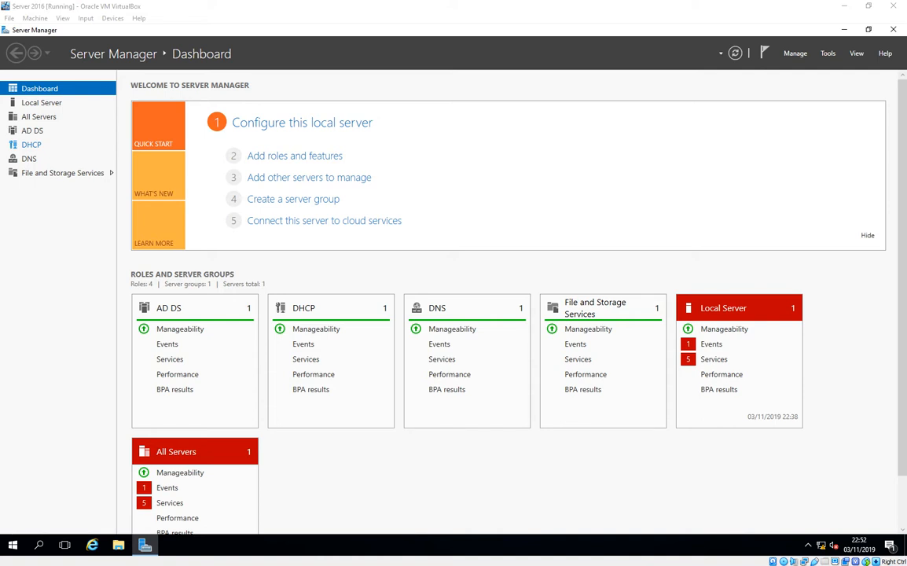
Try to add an unlisted printer through the Printers & scanners page of Windows Settings
click(18, 546)
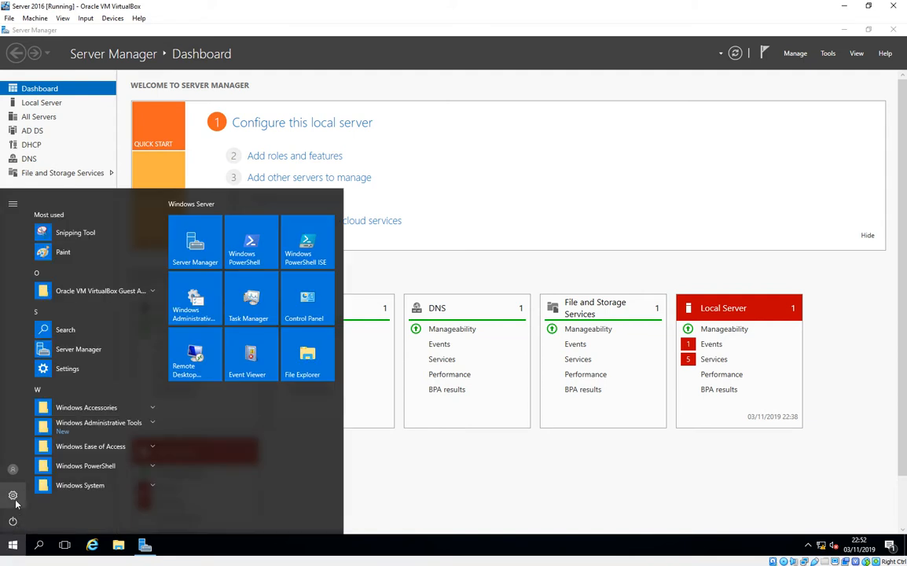
click(14, 497)
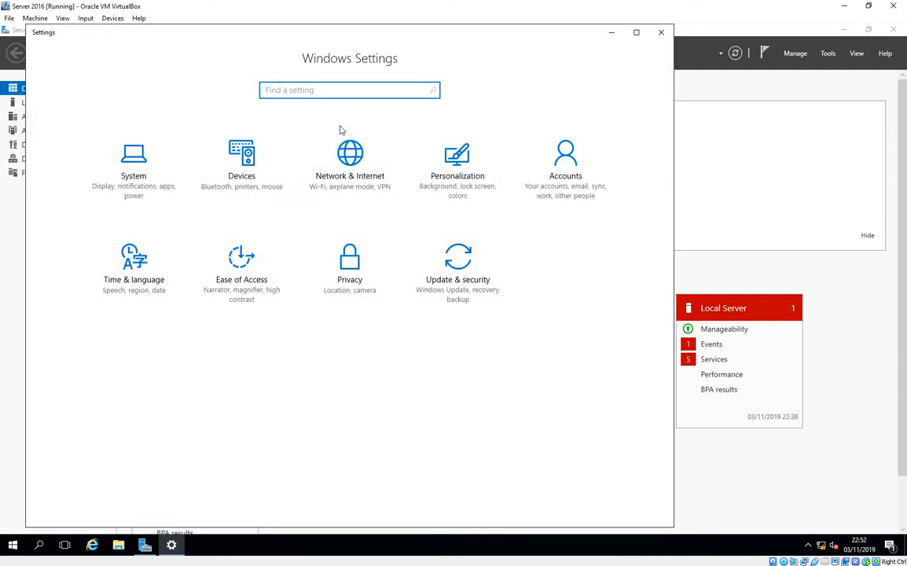
click(244, 192)
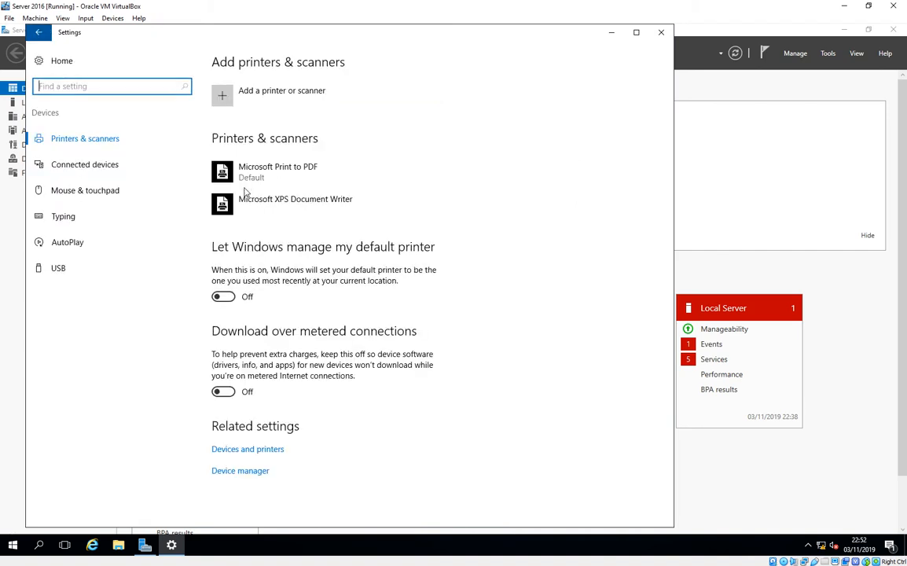
click(228, 100)
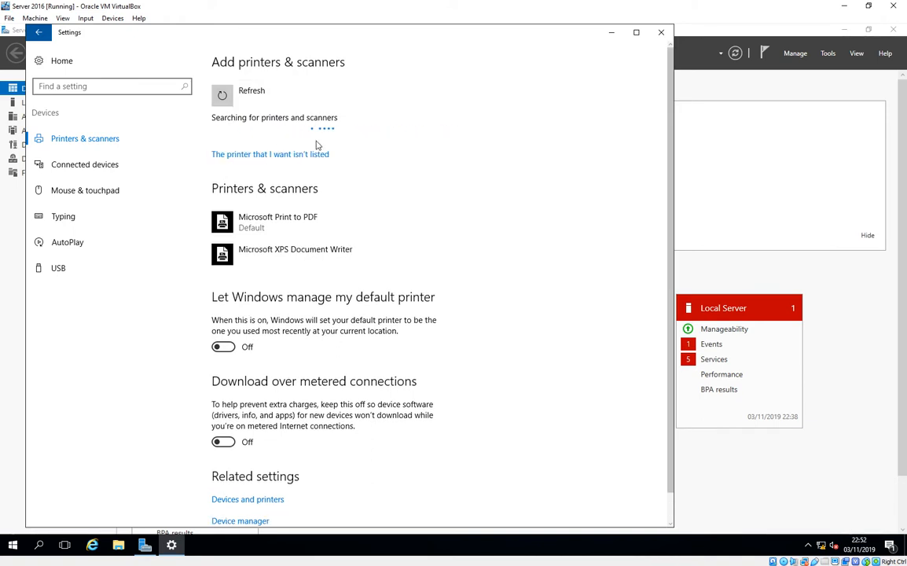
click(314, 156)
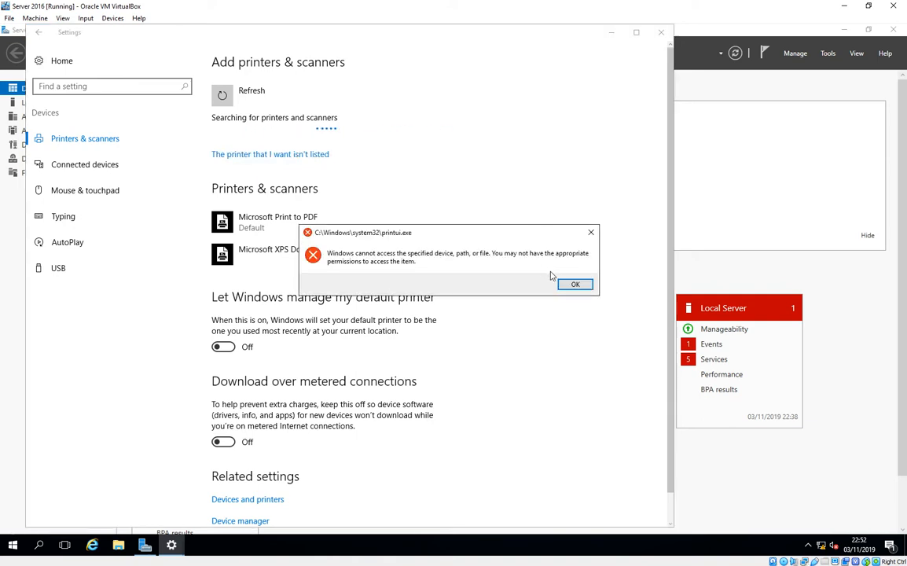
click(566, 288)
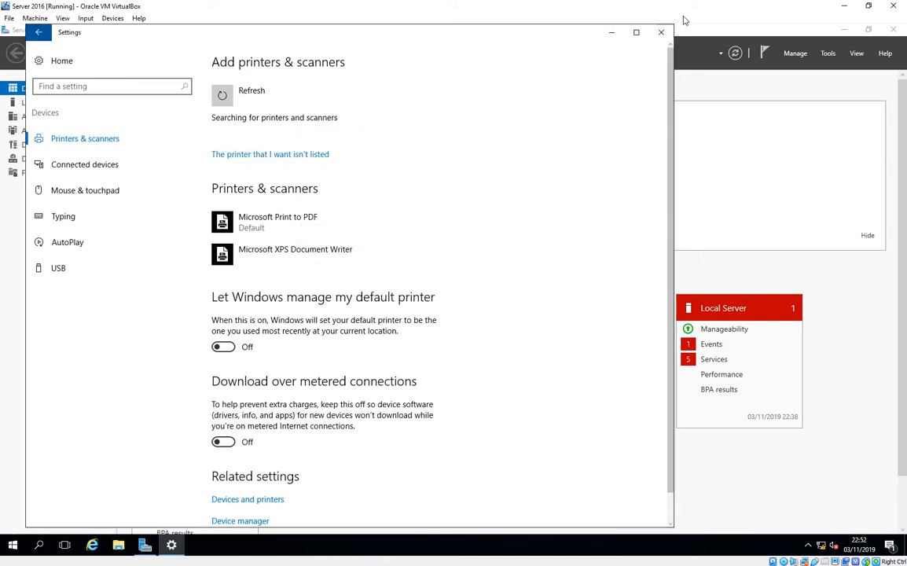
click(661, 31)
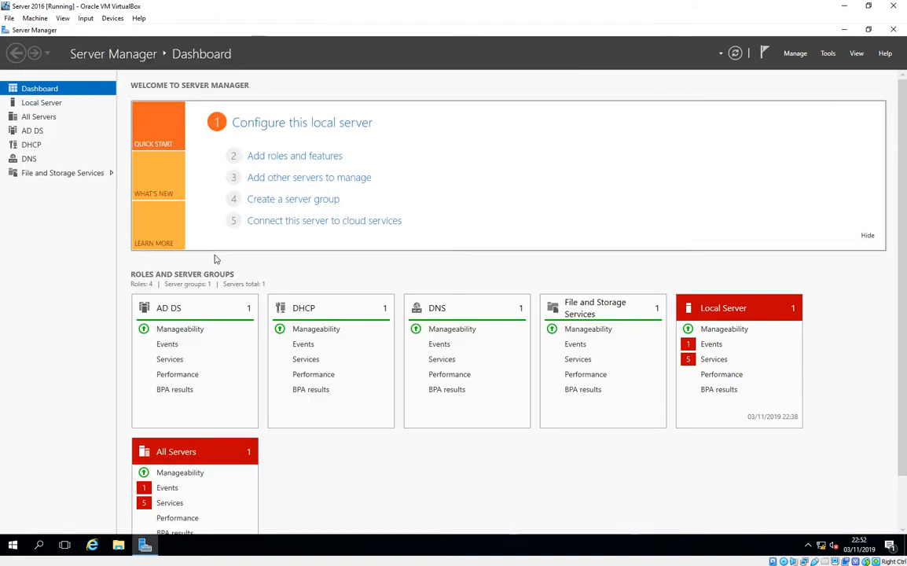
Open Devices and Printers from a maximized Control Panel
click(14, 544)
click(15, 545)
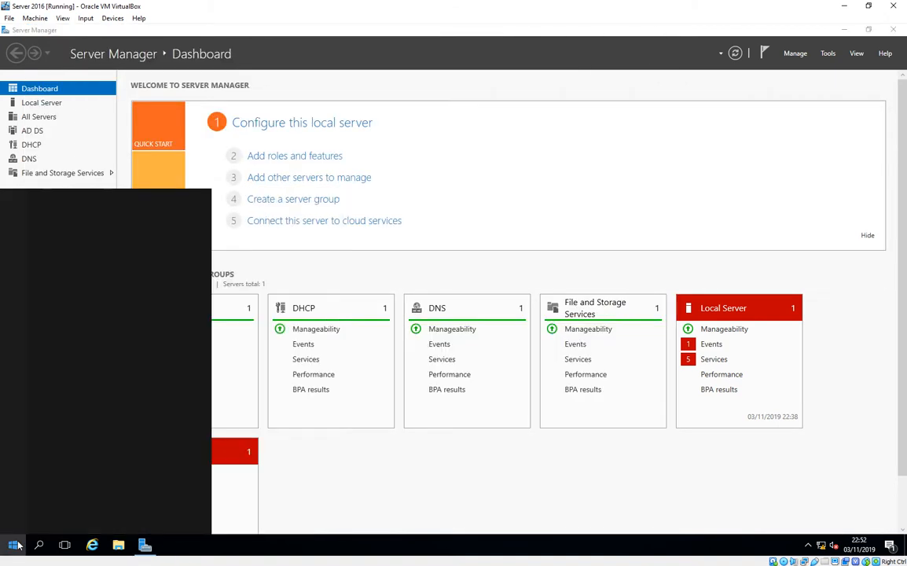
text(c)
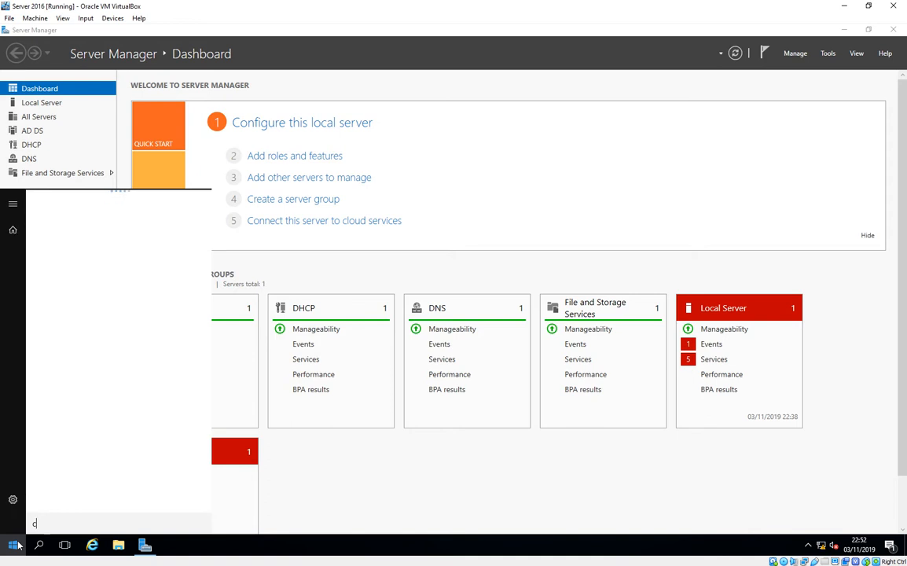
text(ontrol)
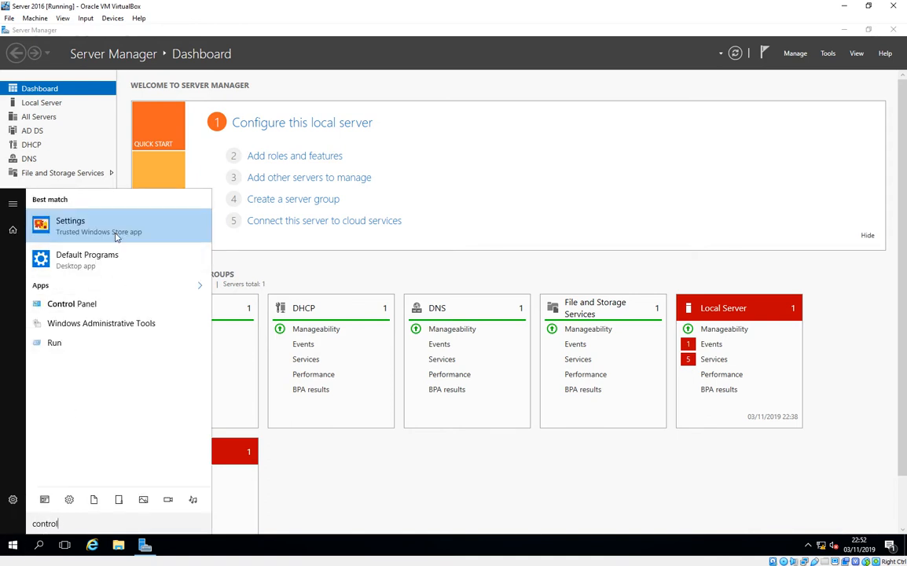
click(71, 308)
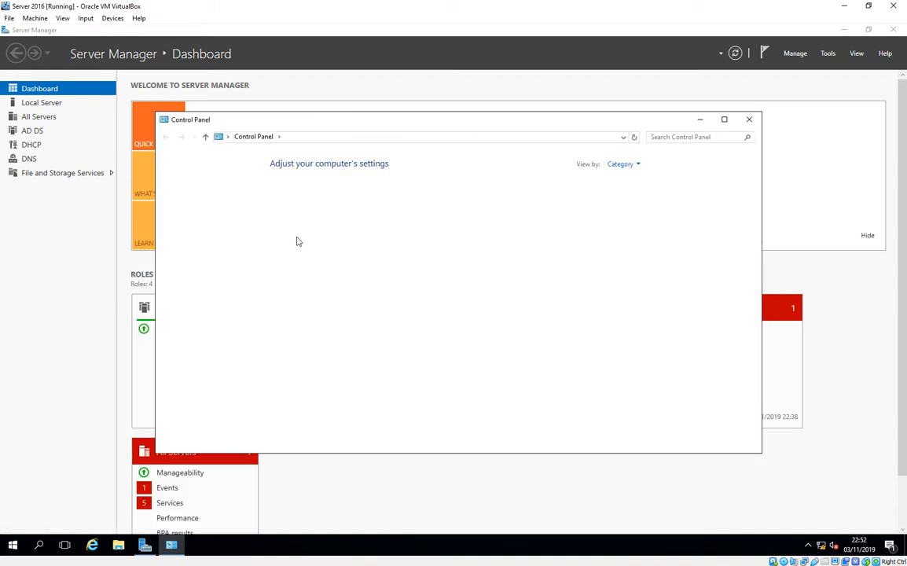
click(724, 118)
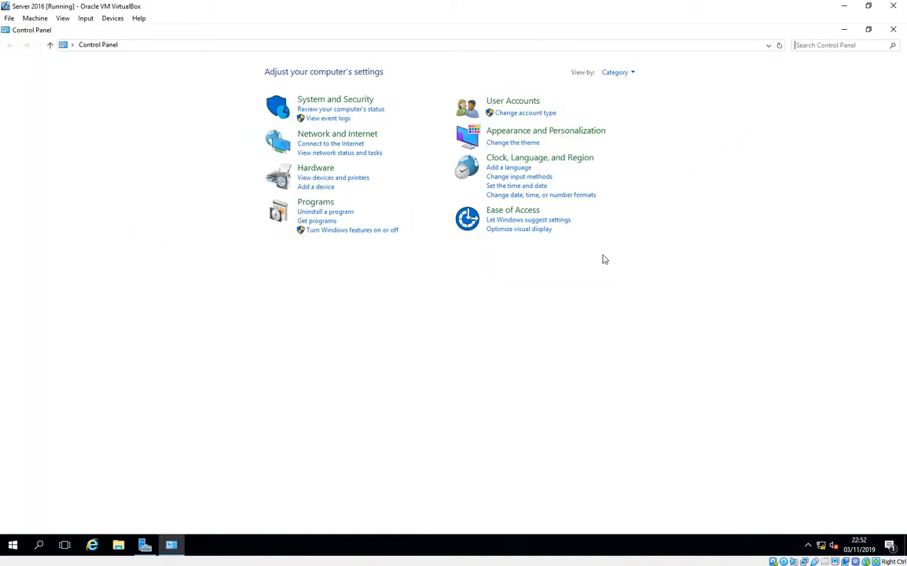
click(340, 178)
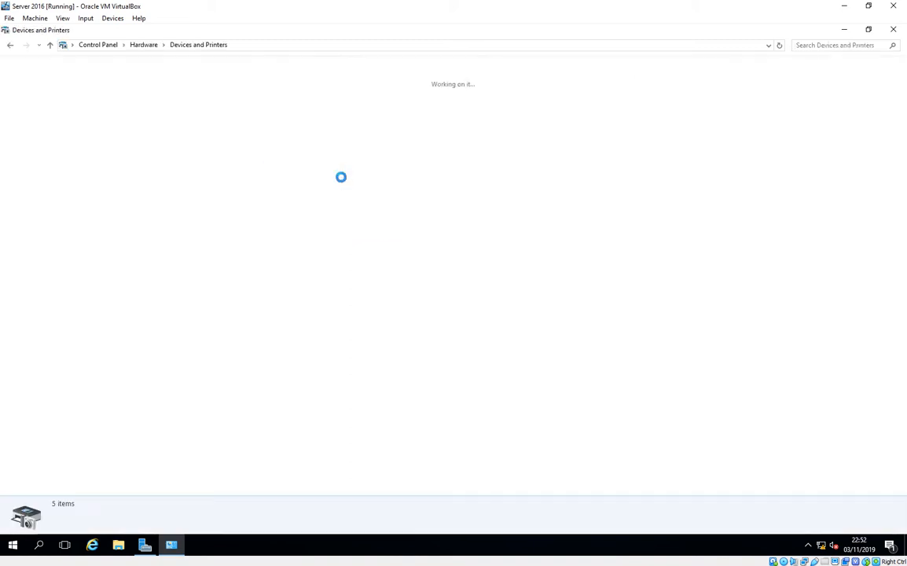
Start adding an unlisted printer as a local or network printer with manual settings
click(81, 64)
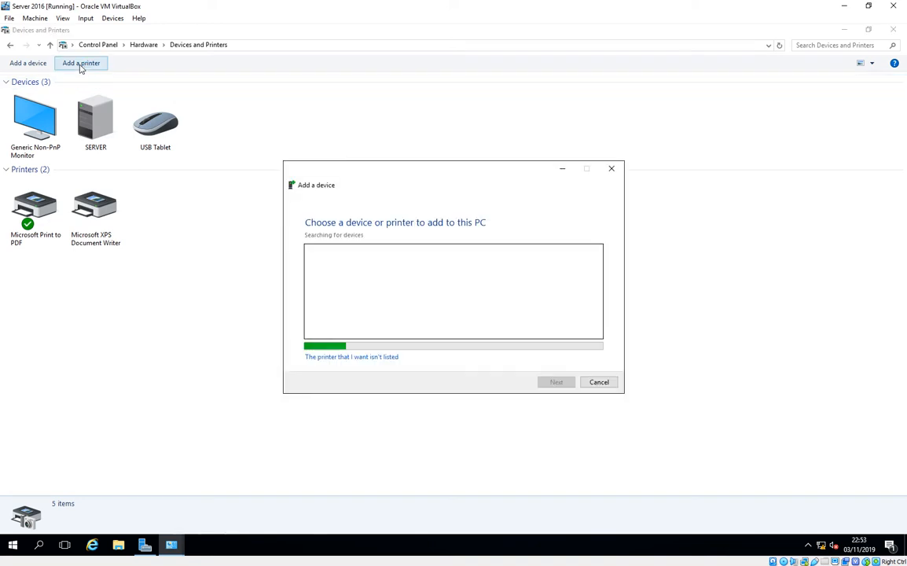
click(332, 359)
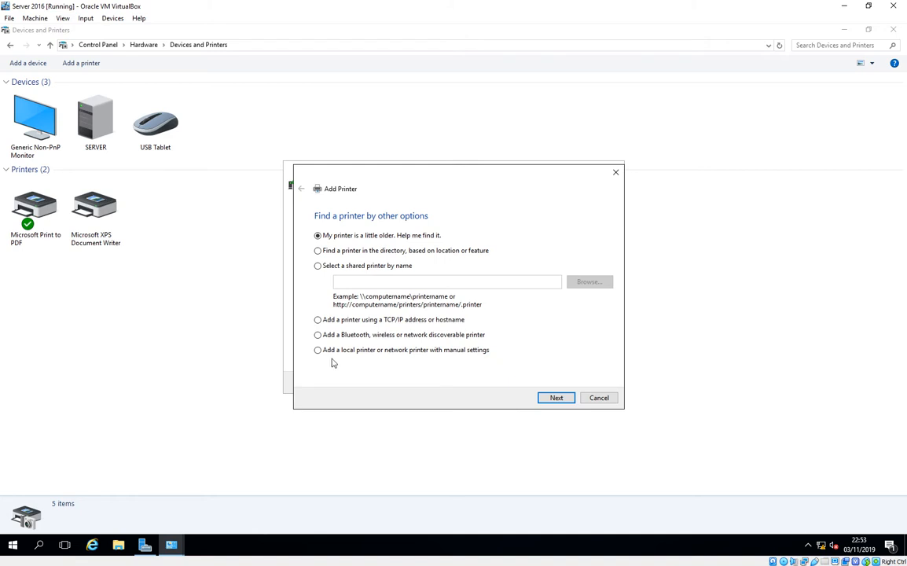
click(334, 354)
click(570, 403)
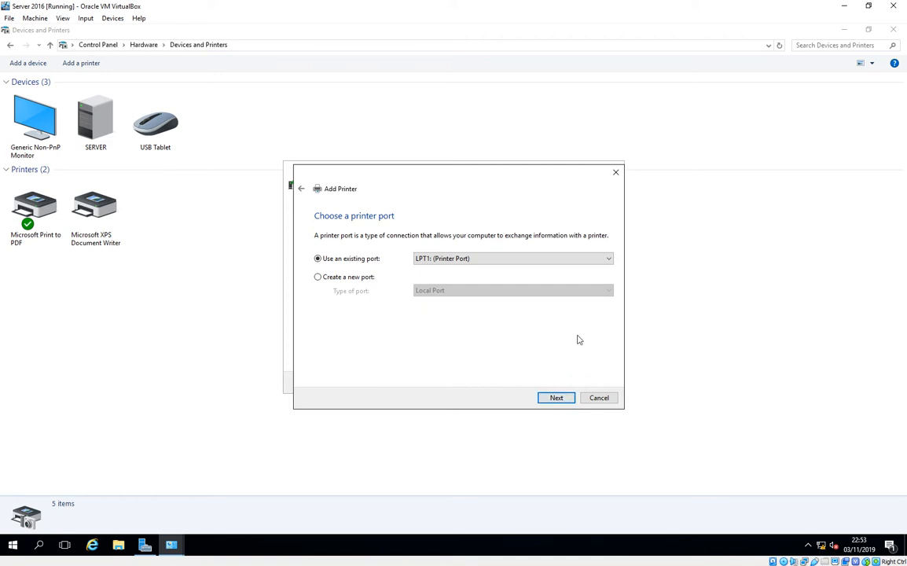
Choose to create a new port of type Standard TCP/IP Port for the printer
click(583, 262)
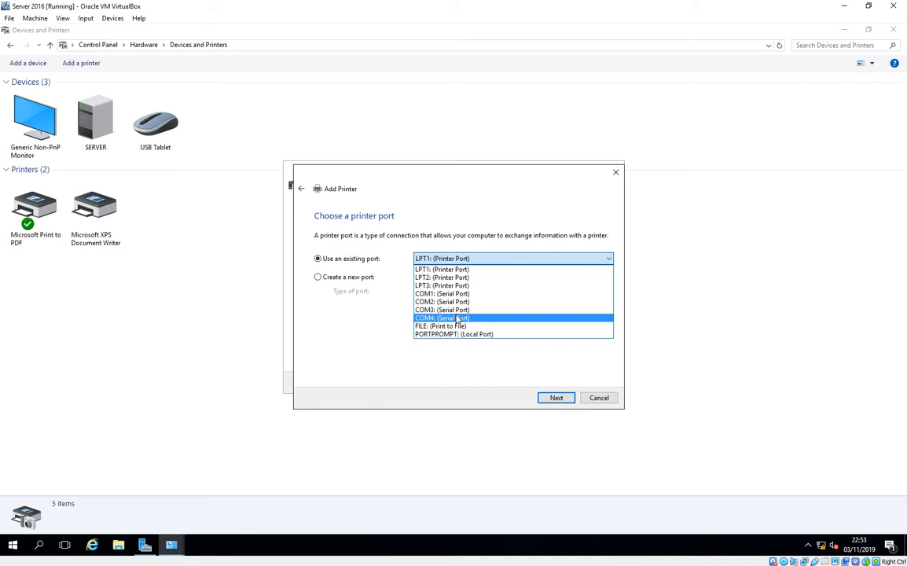
click(374, 334)
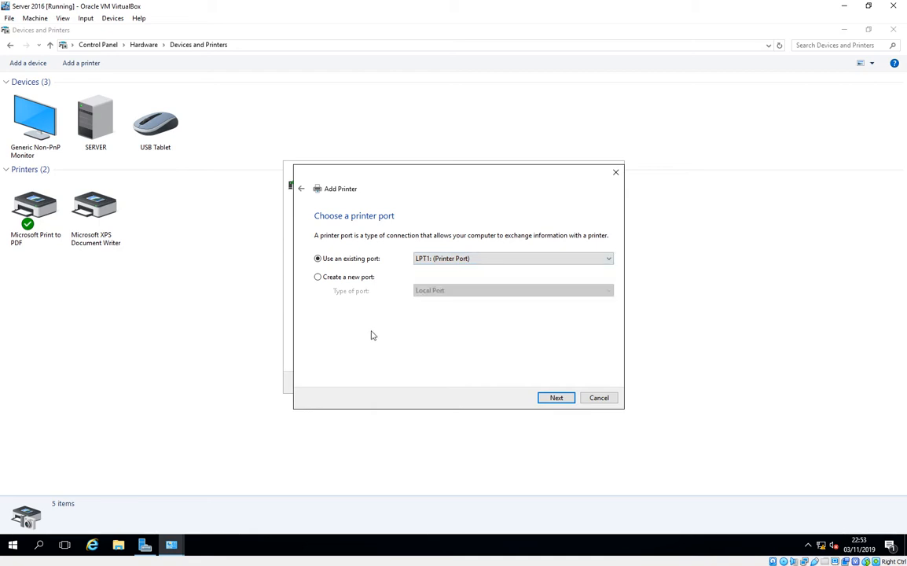
click(325, 278)
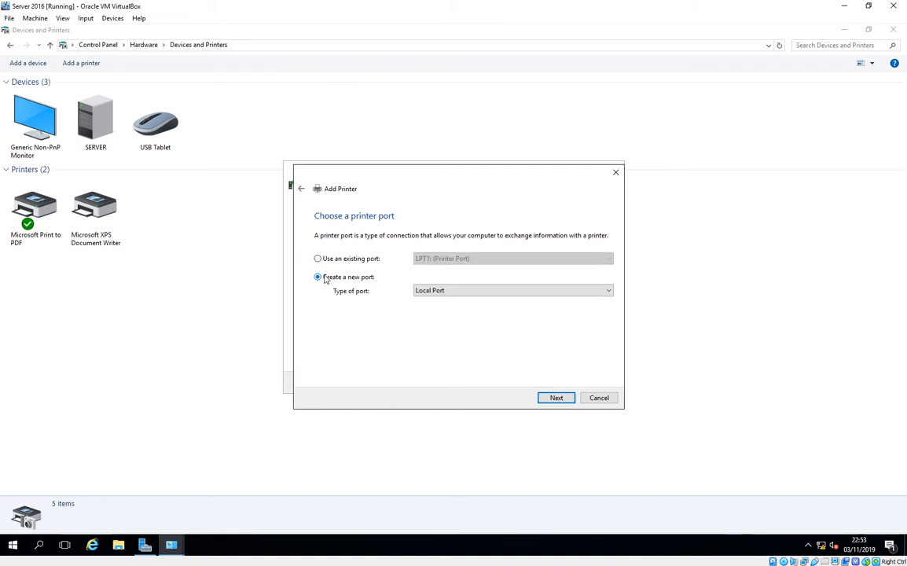
click(449, 291)
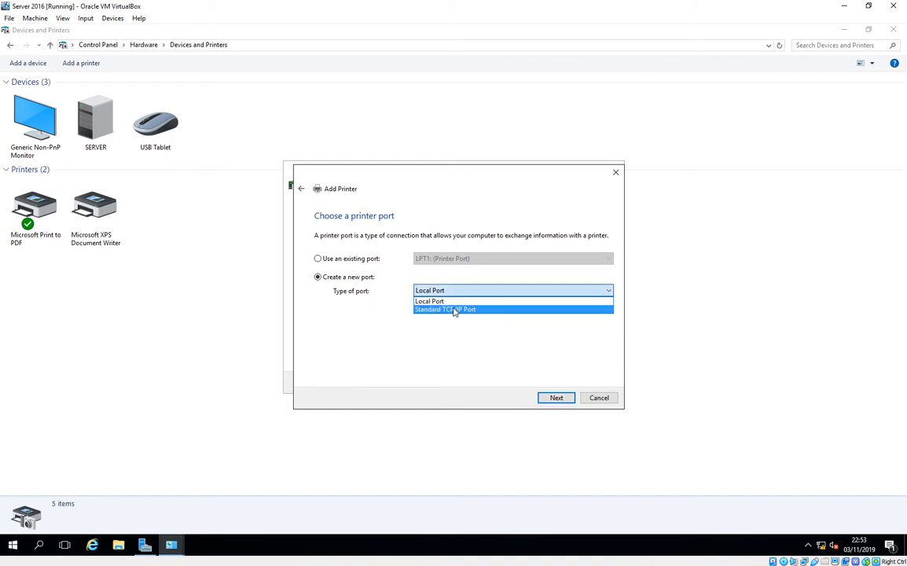
click(453, 310)
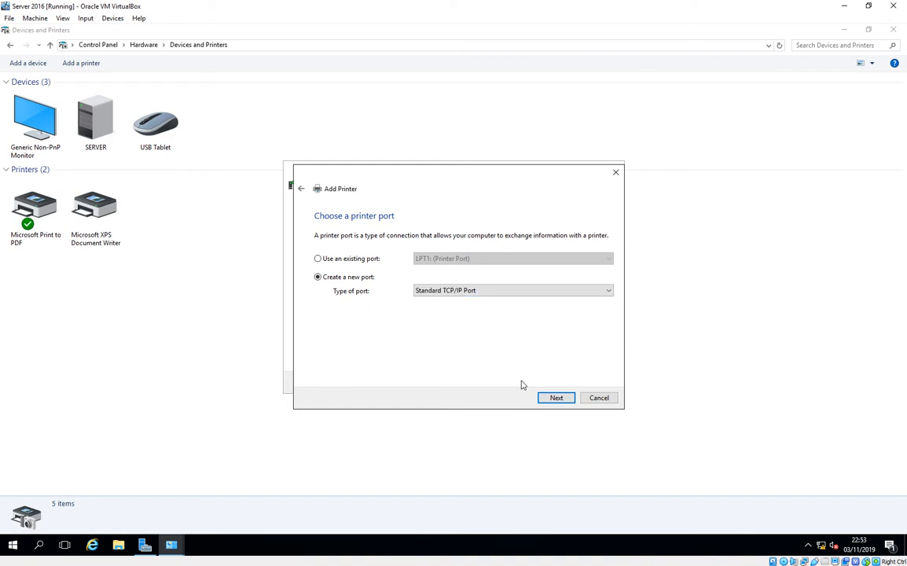
click(552, 399)
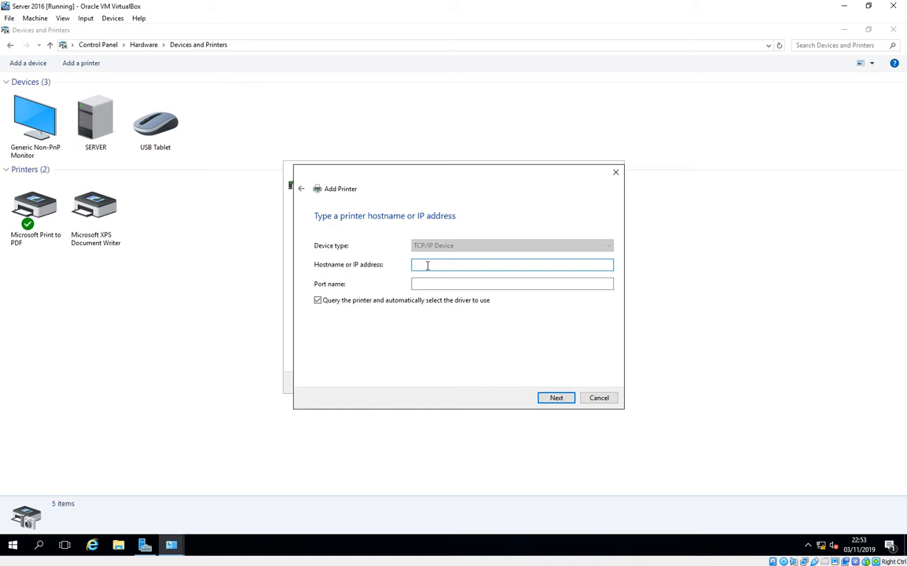
Set the printer's IP address to 10.1.2.2, keeping the matching port name and the automatic driver query
text(10.1.2.2)
click(442, 283)
double_click(442, 283)
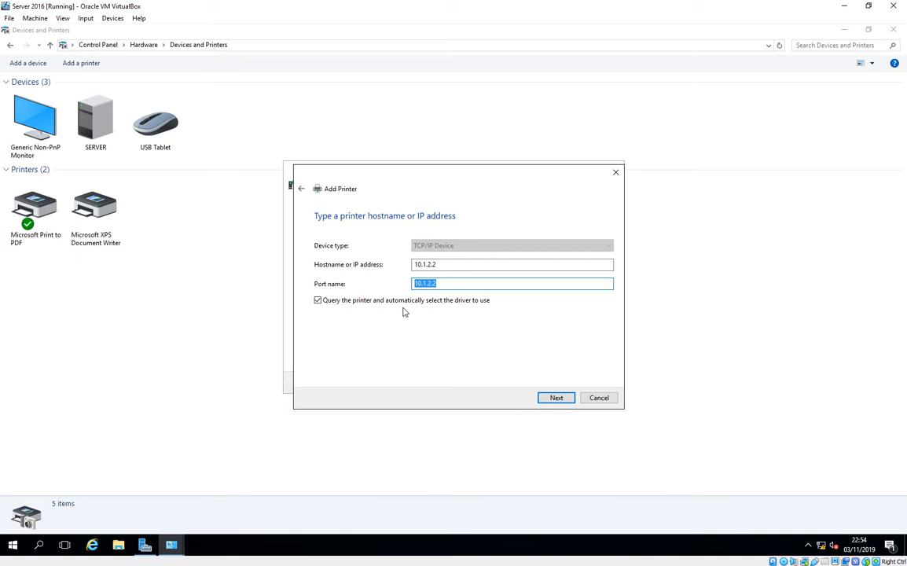
click(555, 399)
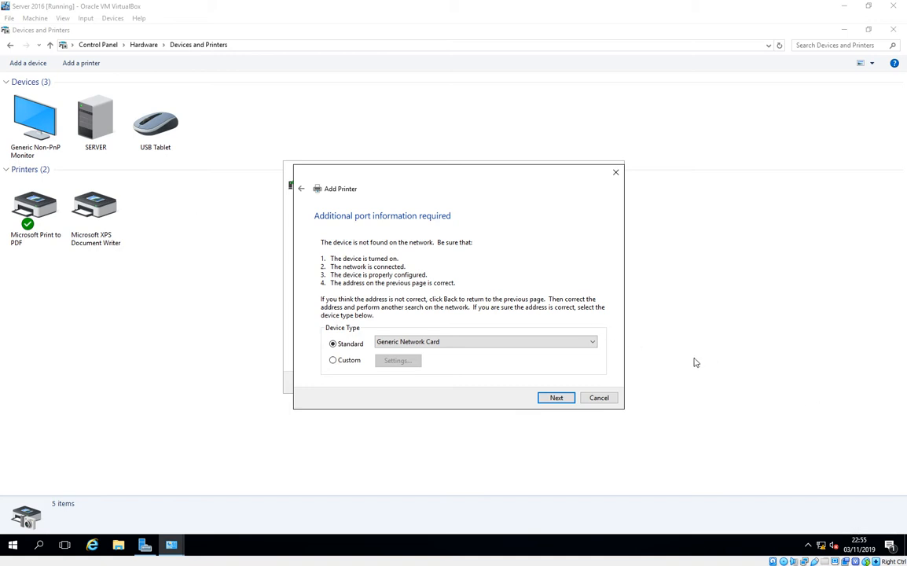
Set the port's standard device type to Hewlett Packard Jet Direct and continue to the driver selection
click(588, 344)
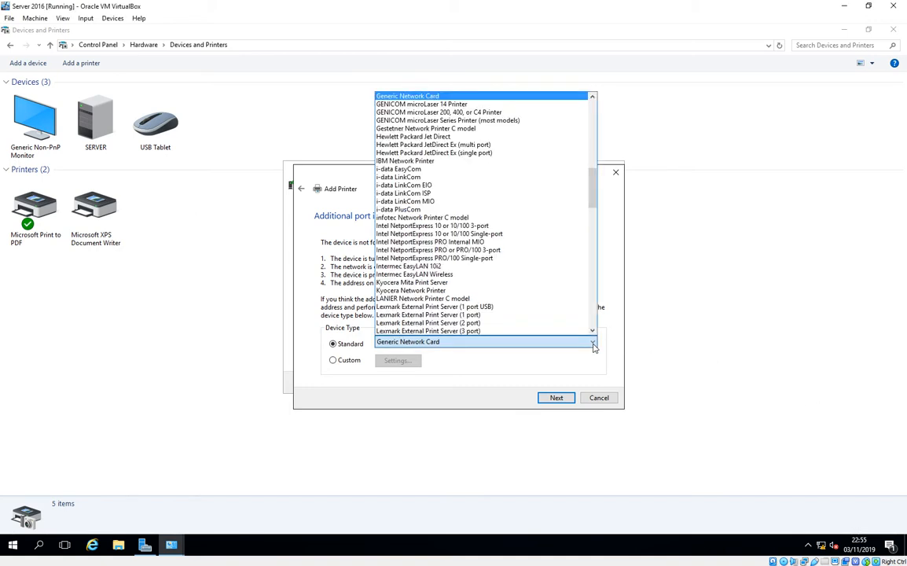
click(428, 136)
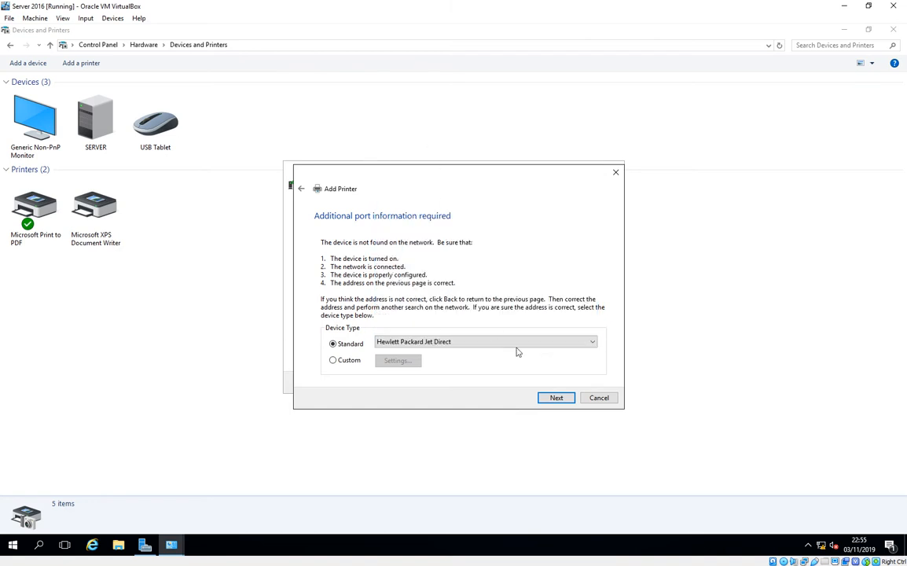
click(555, 397)
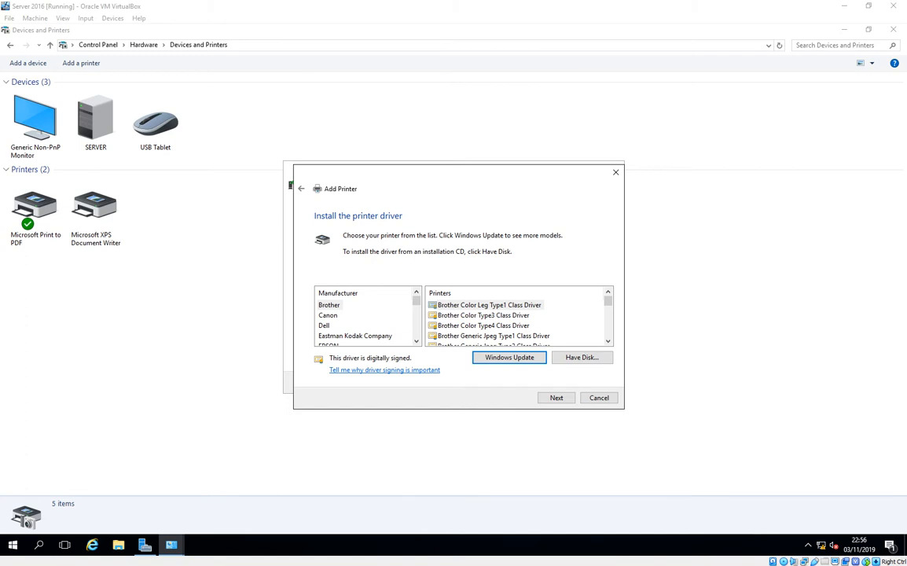
Choose HP as the manufacturer of the printer driver
click(416, 341)
click(417, 341)
click(416, 341)
click(417, 341)
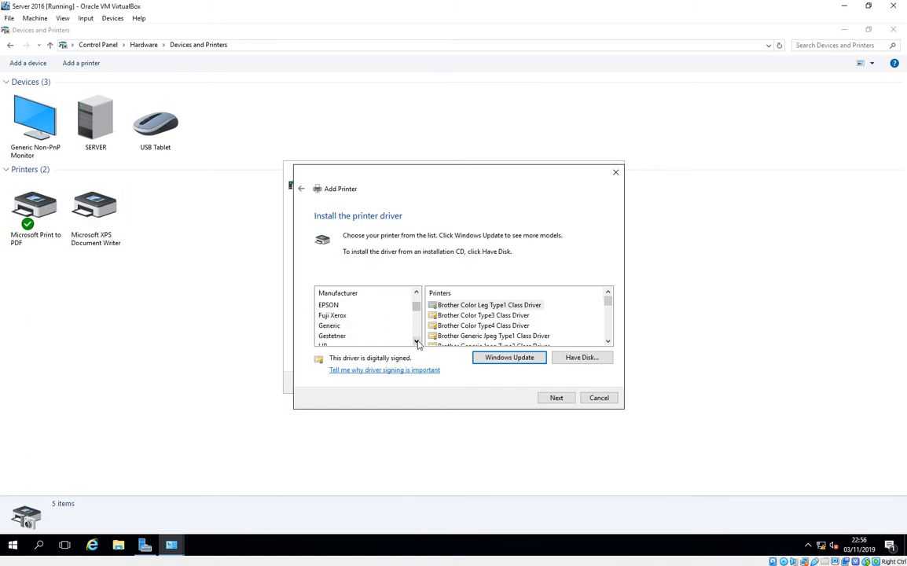
click(417, 341)
click(417, 342)
click(334, 325)
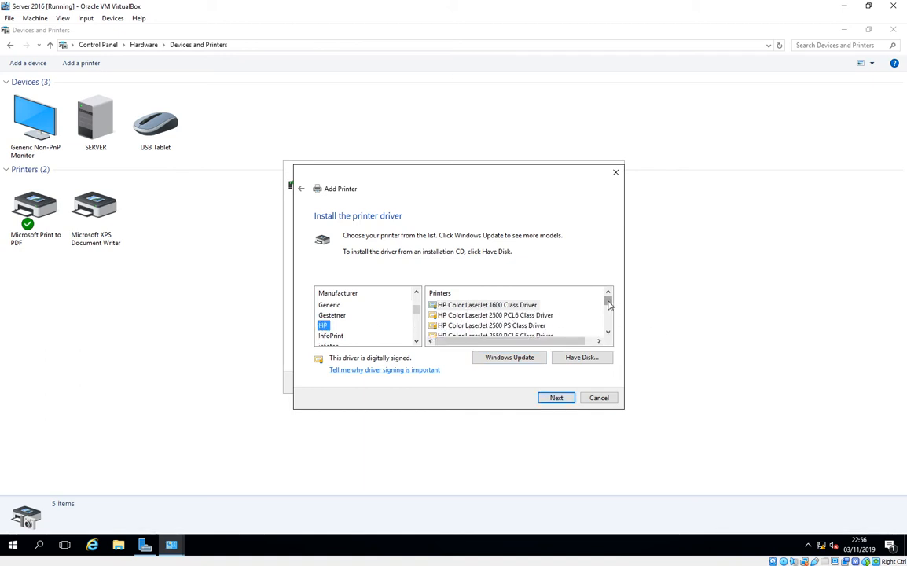
Select the HP Deskjet 3540 Series Class Driver for the new printer and continue to its naming
drag(609, 304, 608, 310)
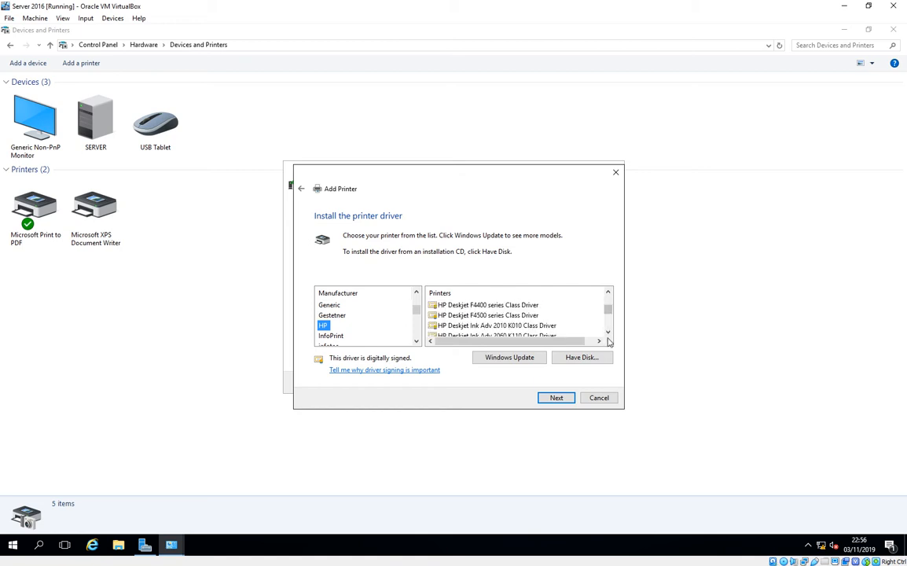
click(607, 294)
click(607, 294)
click(607, 294)
click(608, 293)
click(608, 293)
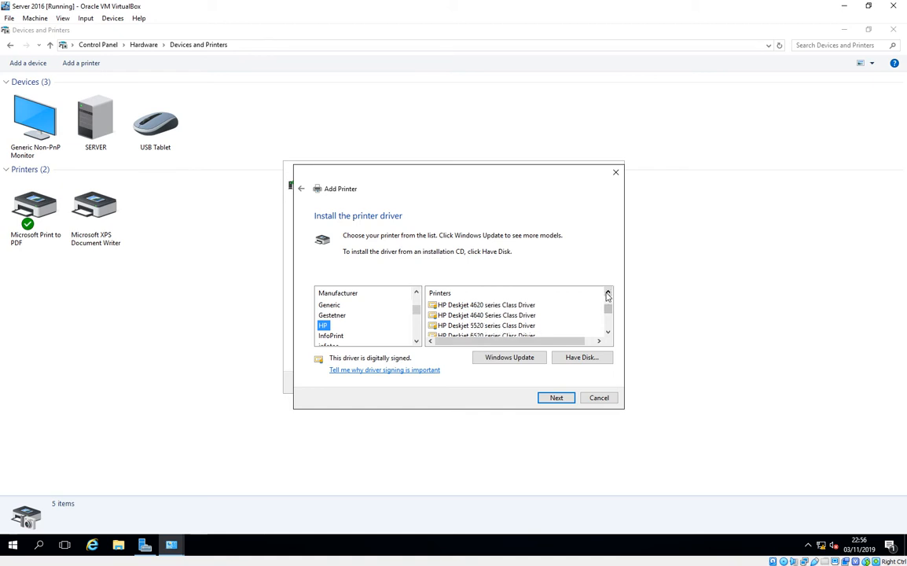
click(608, 294)
click(608, 294)
click(607, 294)
click(527, 317)
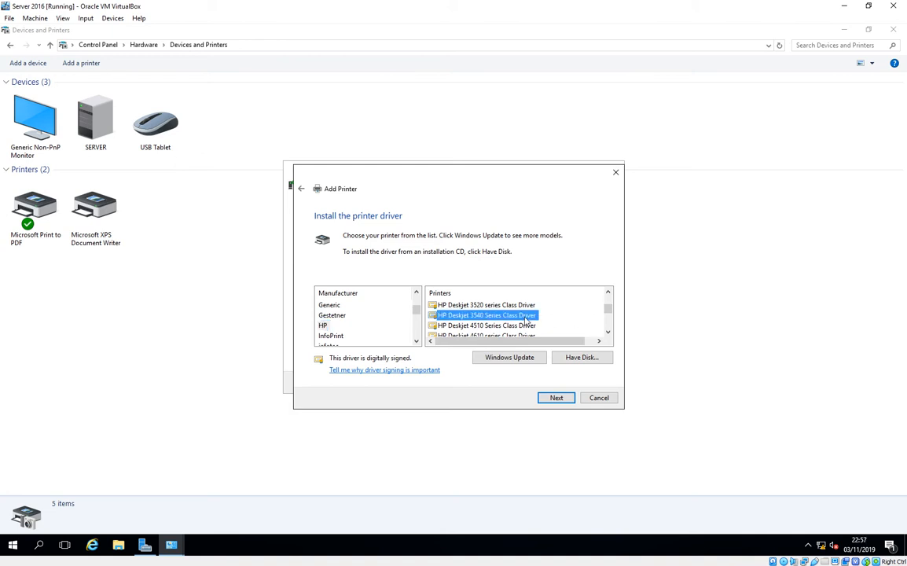
click(554, 398)
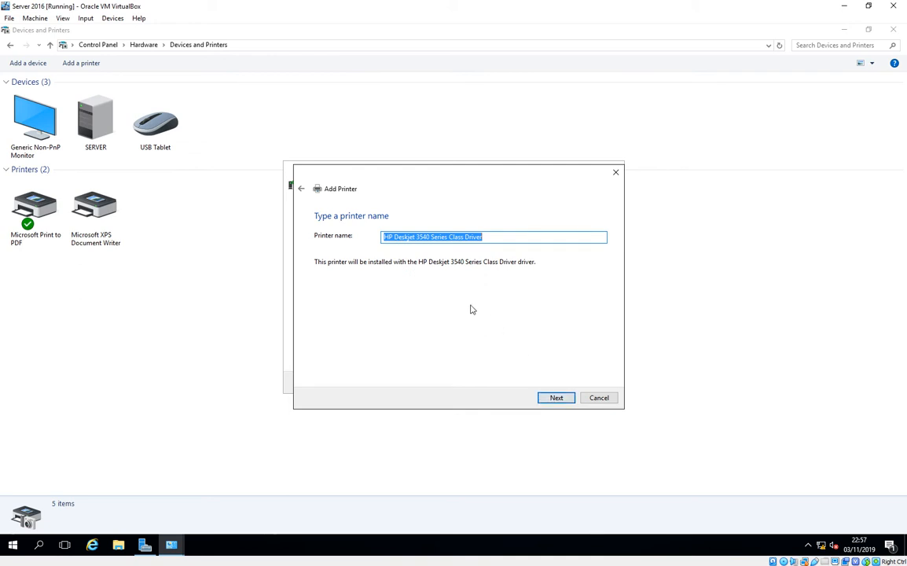
Finish adding the HP Deskjet 3540 under its suggested name, unshared for now and set as the default printer
click(554, 399)
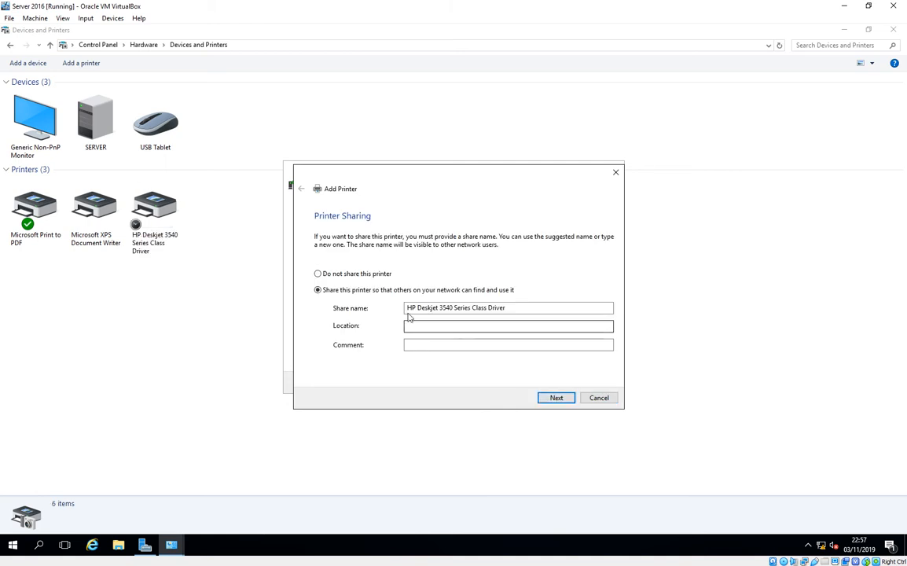
click(355, 277)
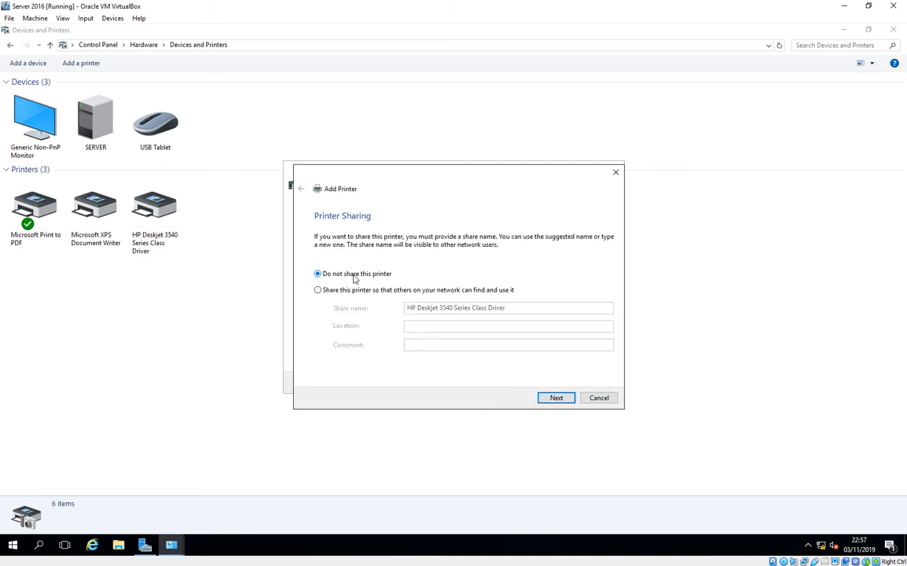
click(555, 398)
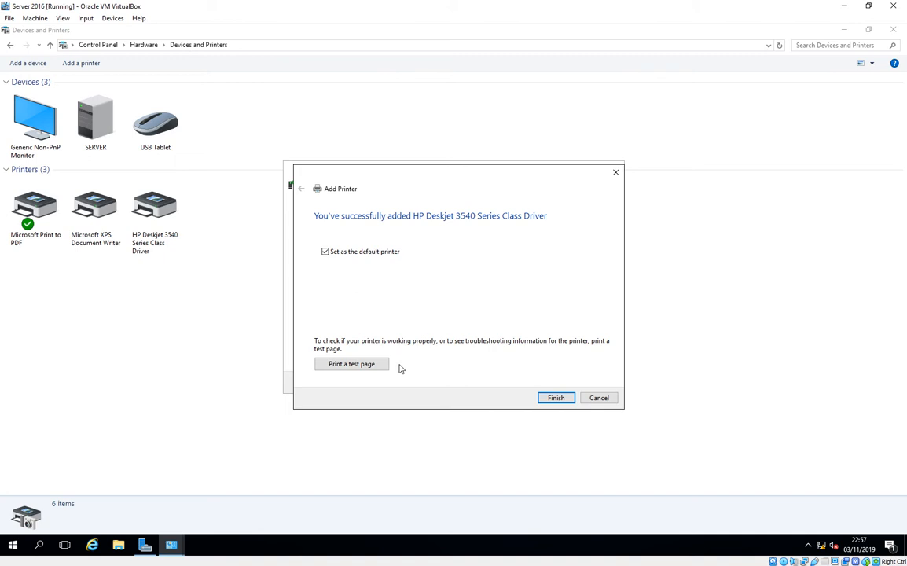
click(554, 399)
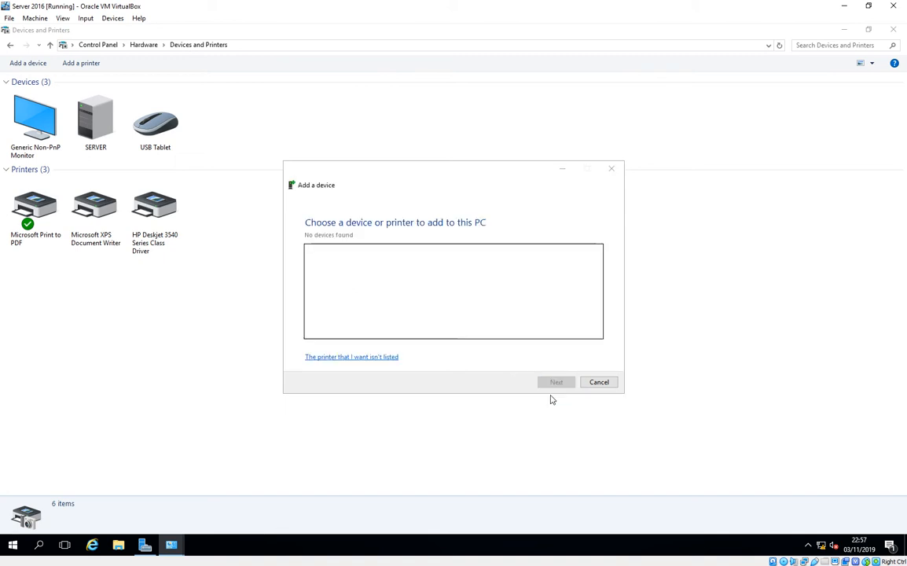
Open the HP Deskjet 3540's printer properties and review its ports, advanced options, color management, security and device settings
click(149, 212)
right_click(148, 212)
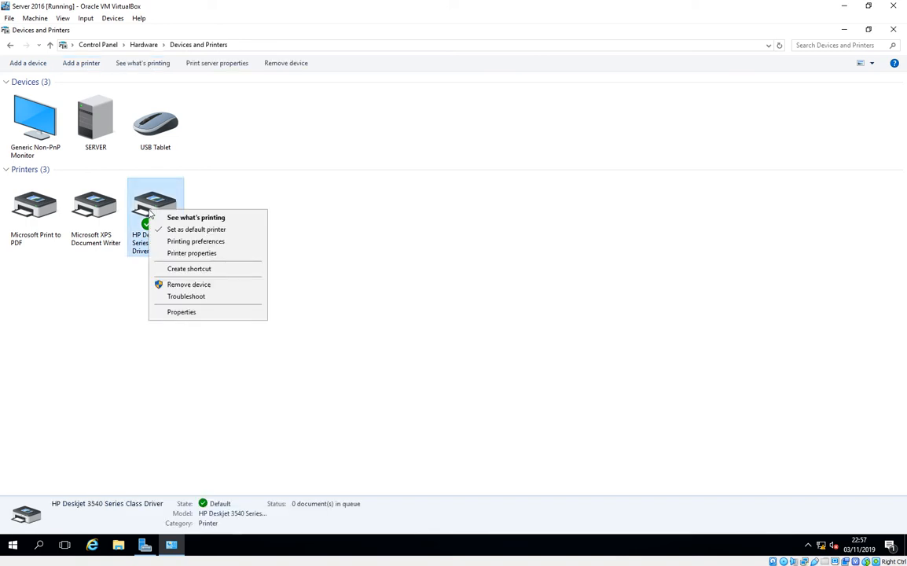
click(181, 253)
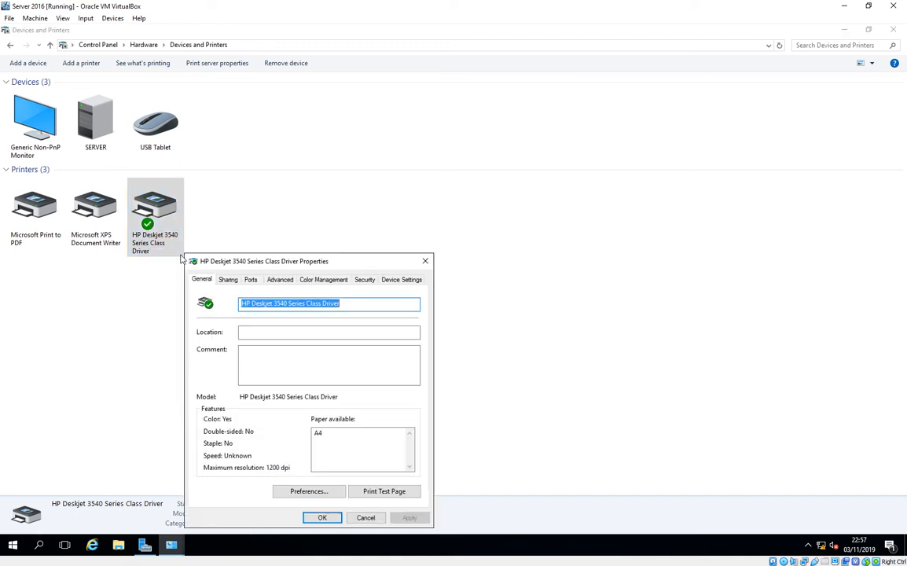
drag(251, 261, 275, 140)
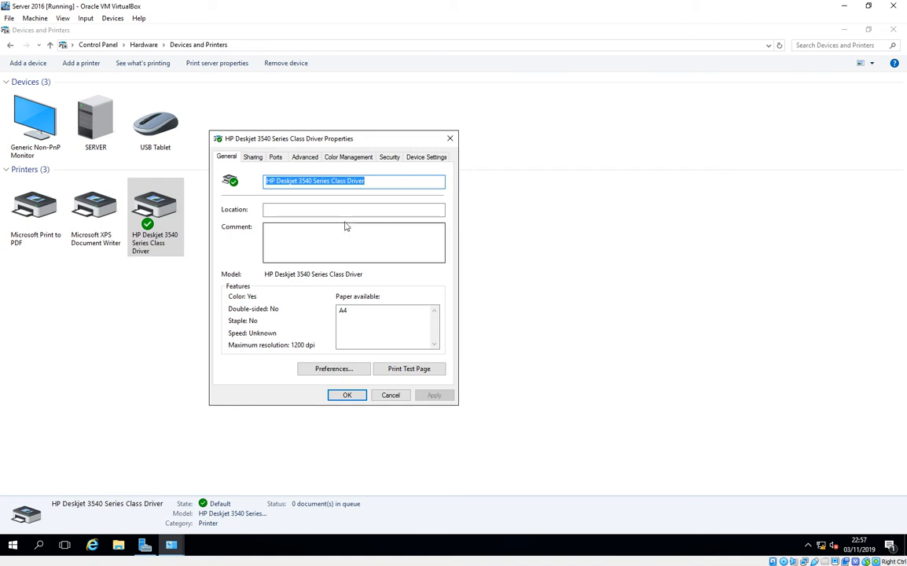
click(275, 157)
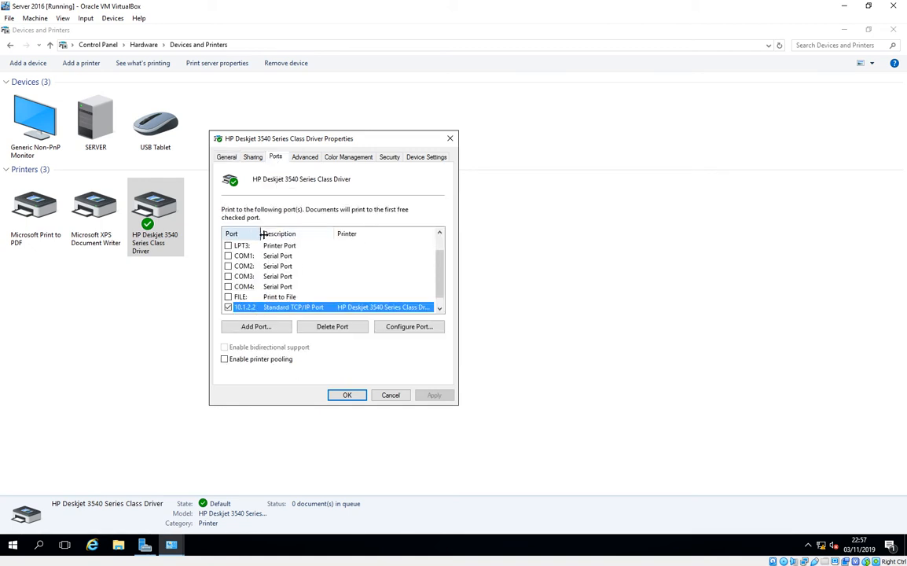
drag(279, 233, 280, 236)
scroll(394, 265, down, 1)
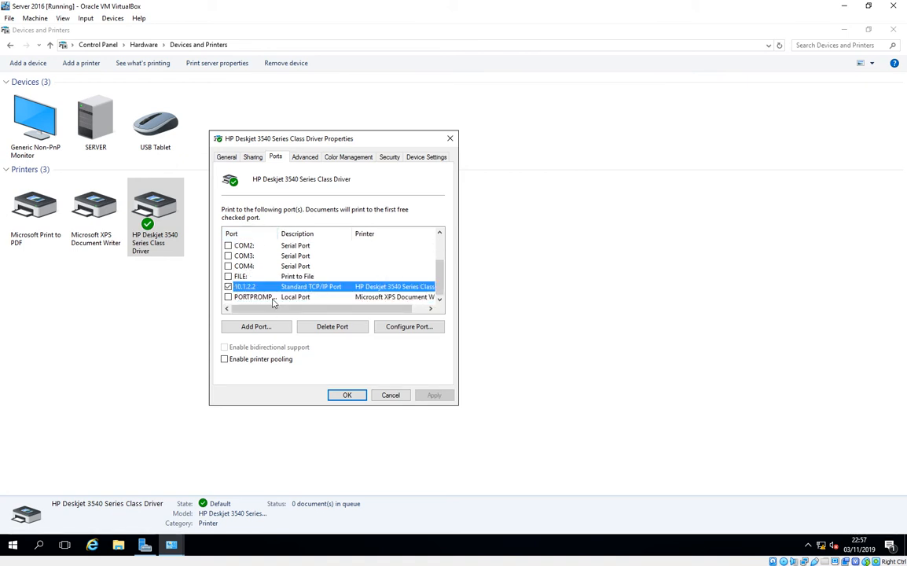
click(305, 158)
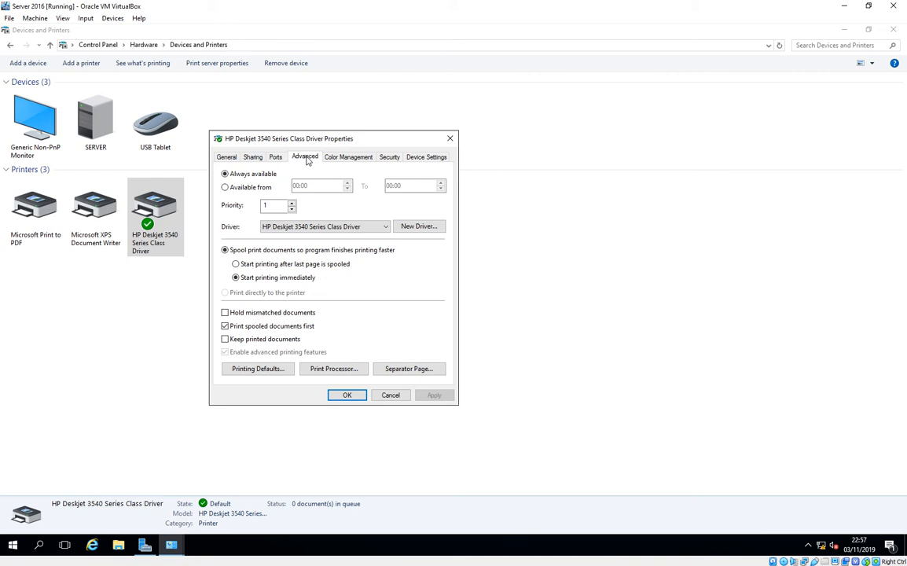
click(348, 157)
click(389, 157)
click(425, 158)
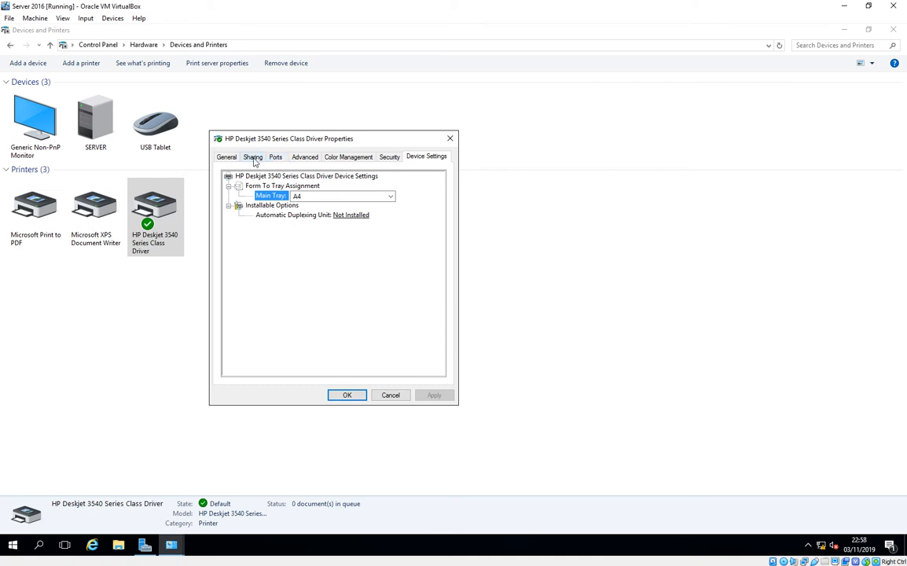
Share the HP Deskjet 3540 under the name Slow-Print and list it in the directory
click(253, 157)
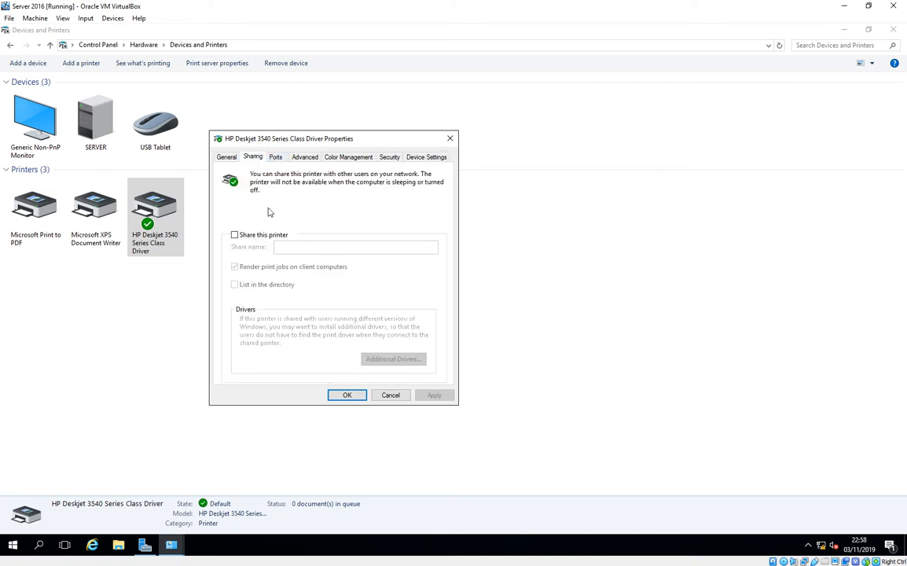
click(249, 237)
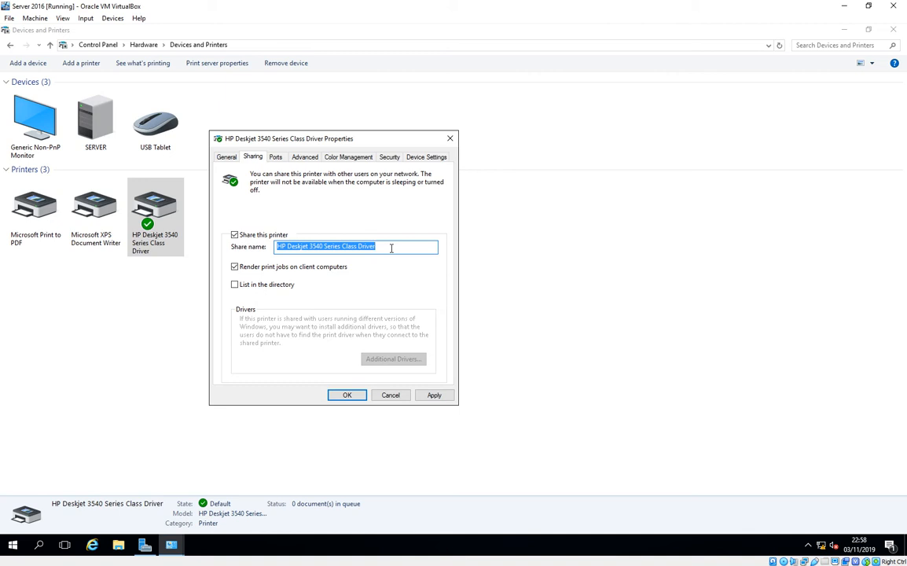
text(Slow)
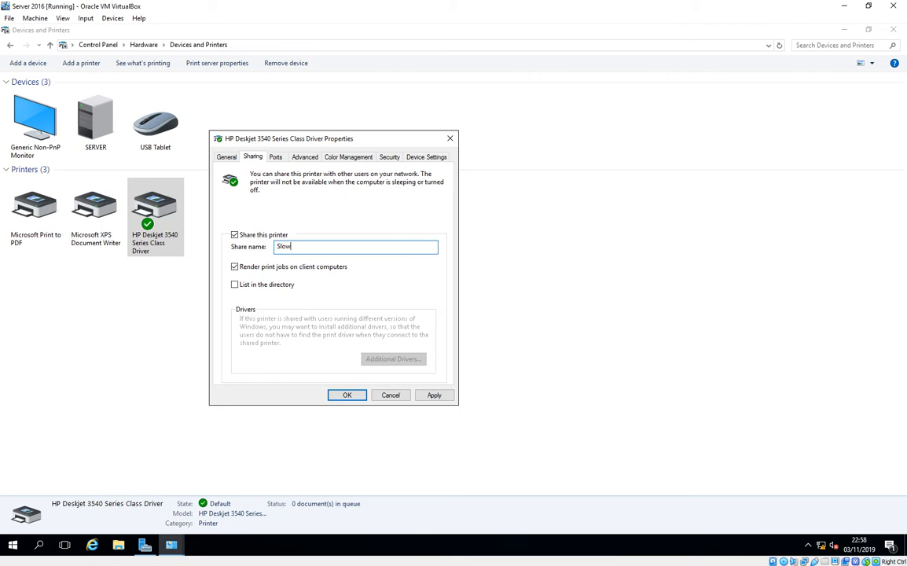
text(-Print)
click(282, 291)
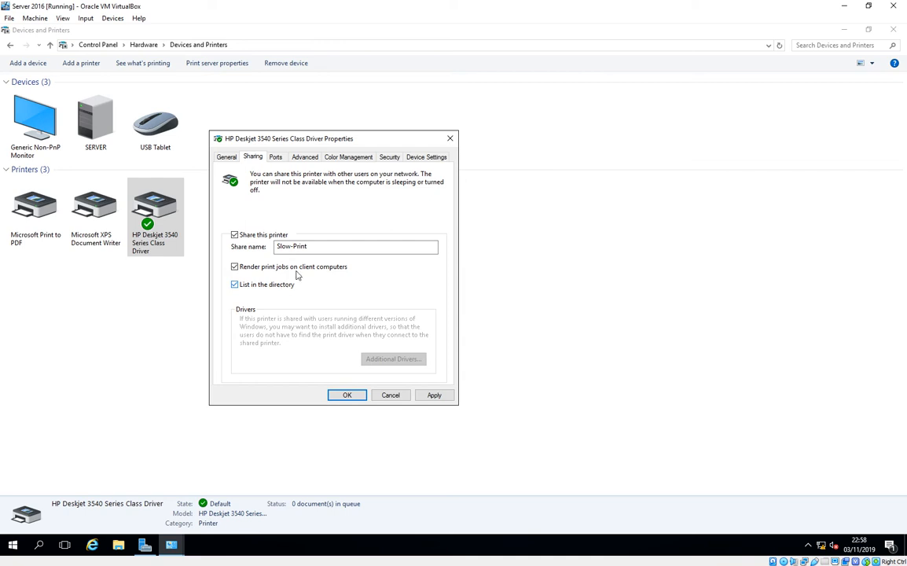
Replace Everyone with the Dillydale.ltd group Men in the printer's security permissions, and check the rights of Men and Administrators
click(388, 158)
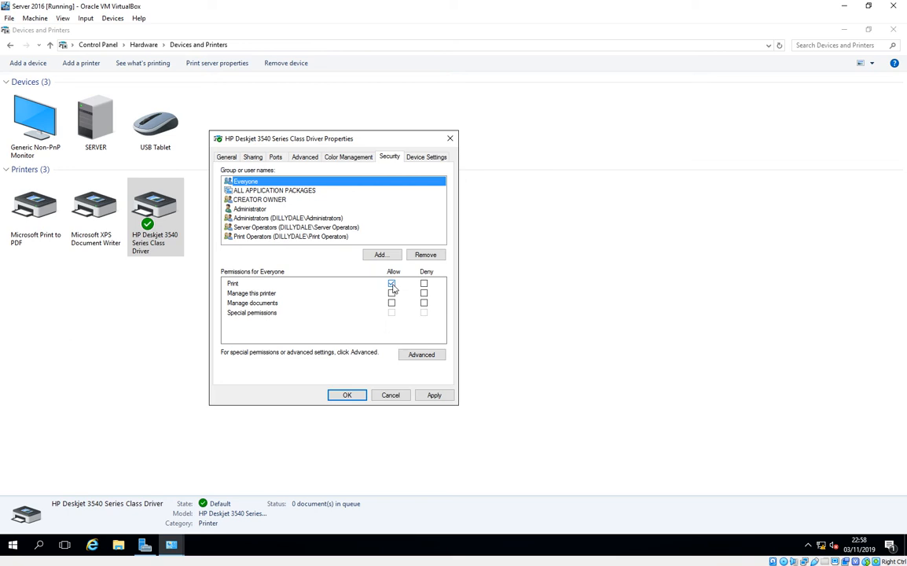
click(418, 255)
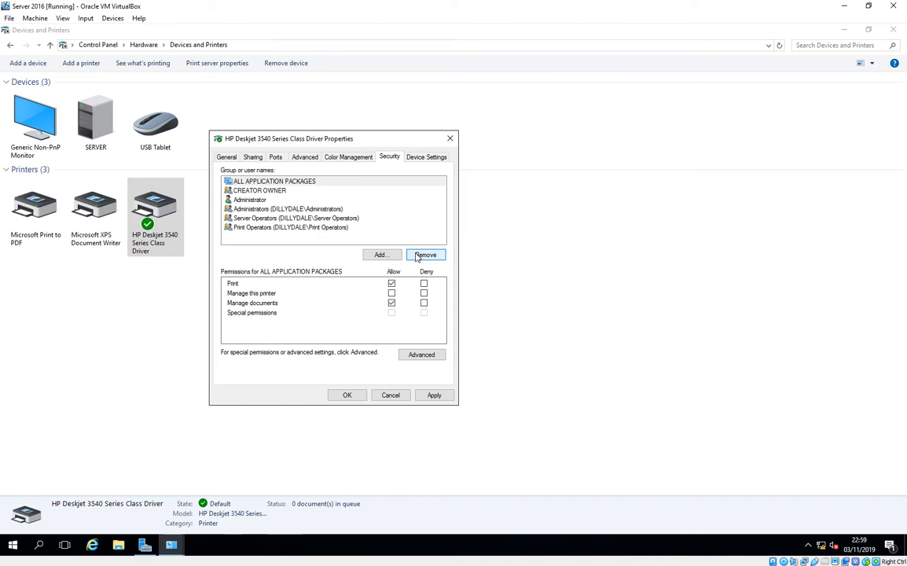
click(392, 257)
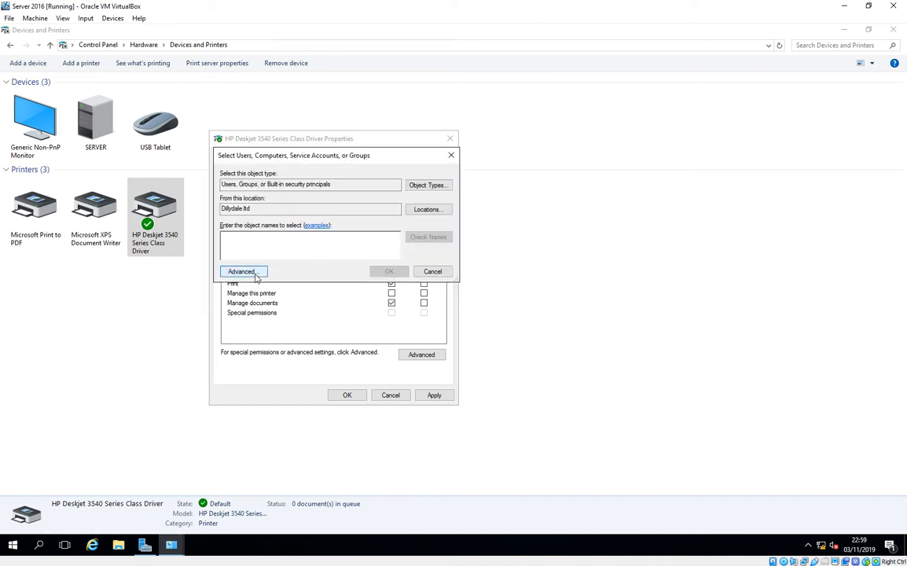
click(247, 271)
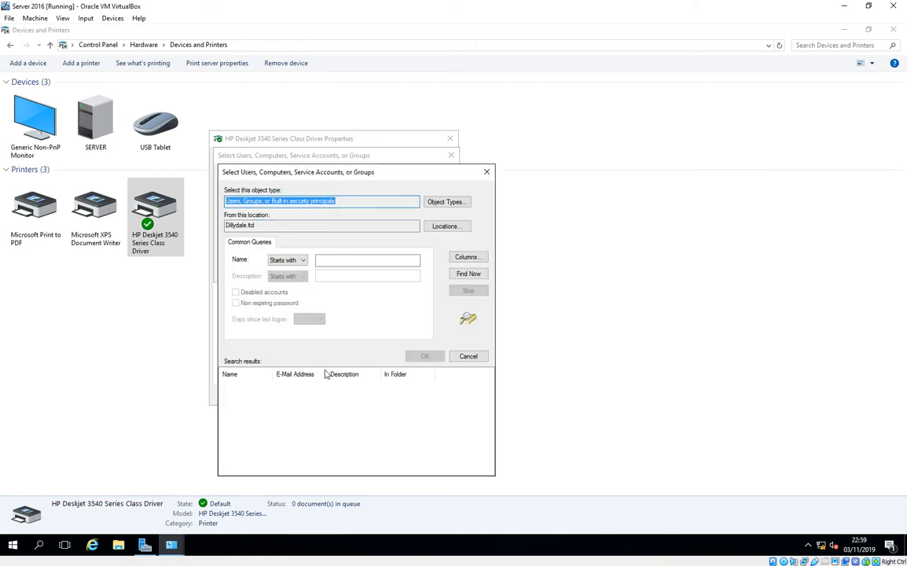
click(485, 273)
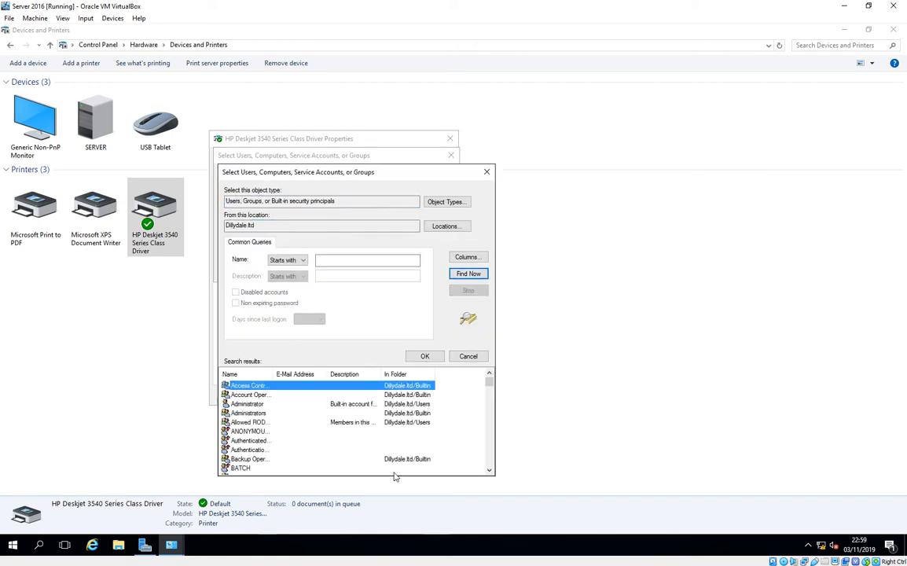
scroll(312, 427, down, 2)
scroll(311, 427, down, 4)
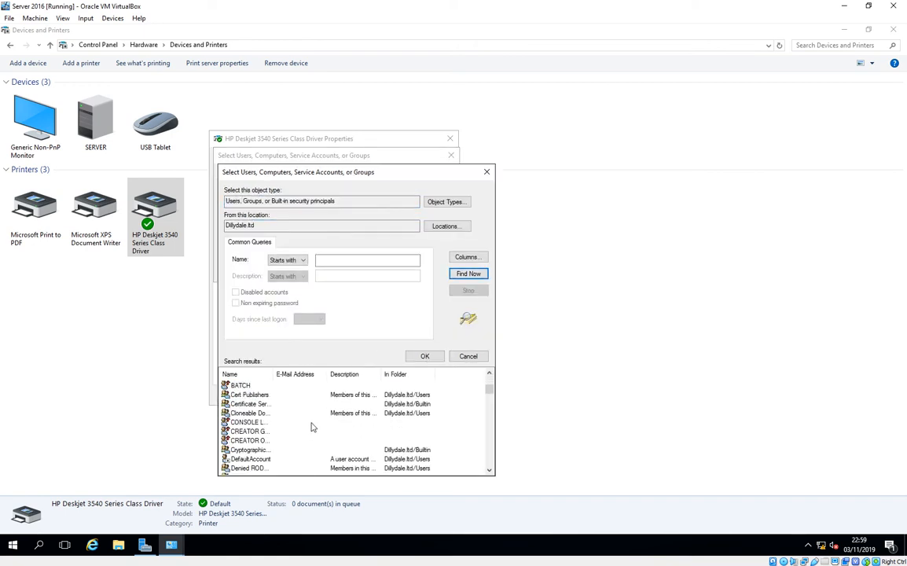
scroll(311, 427, down, 5)
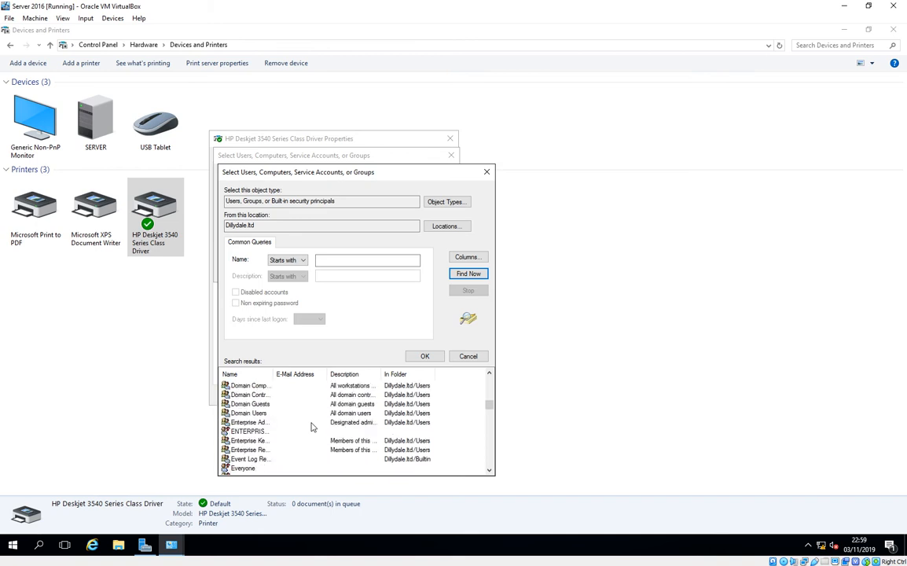
scroll(312, 426, down, 5)
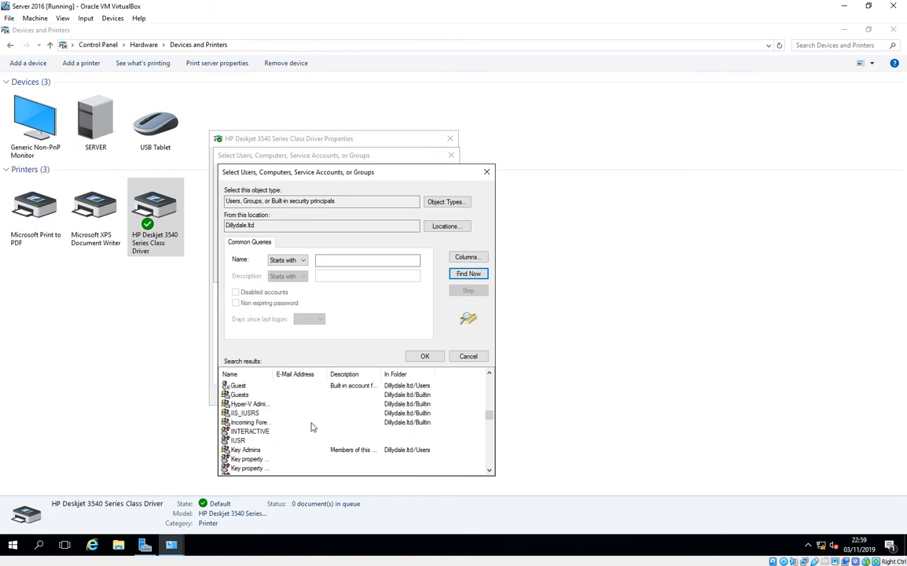
scroll(311, 427, down, 2)
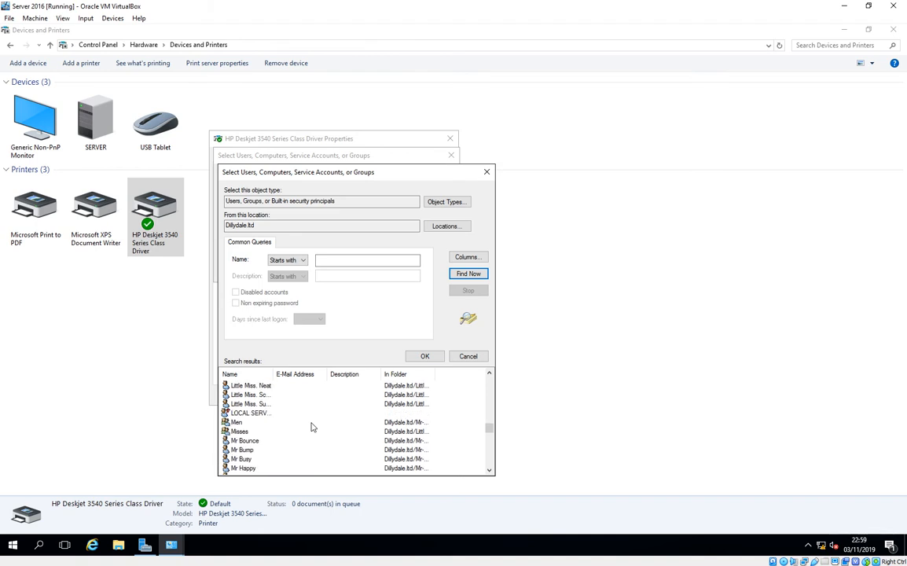
click(243, 423)
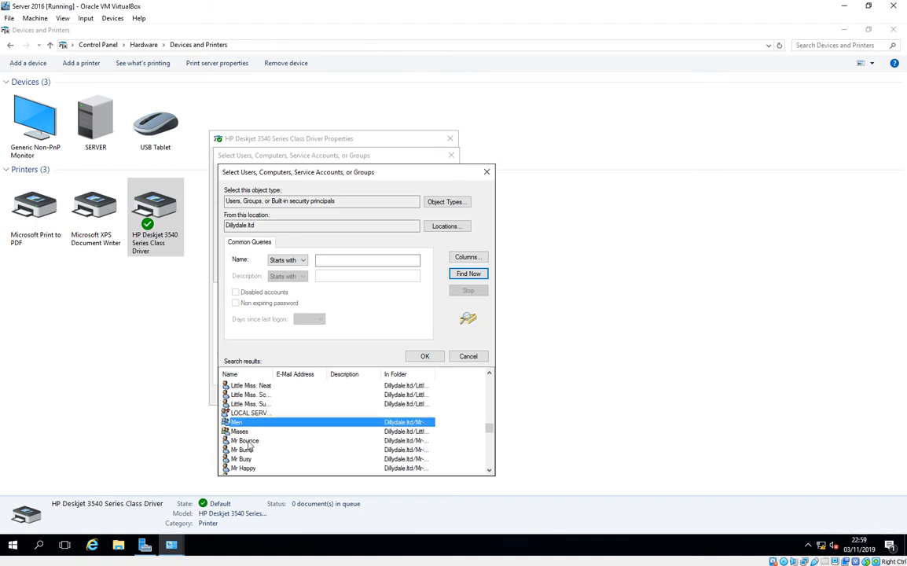
click(425, 357)
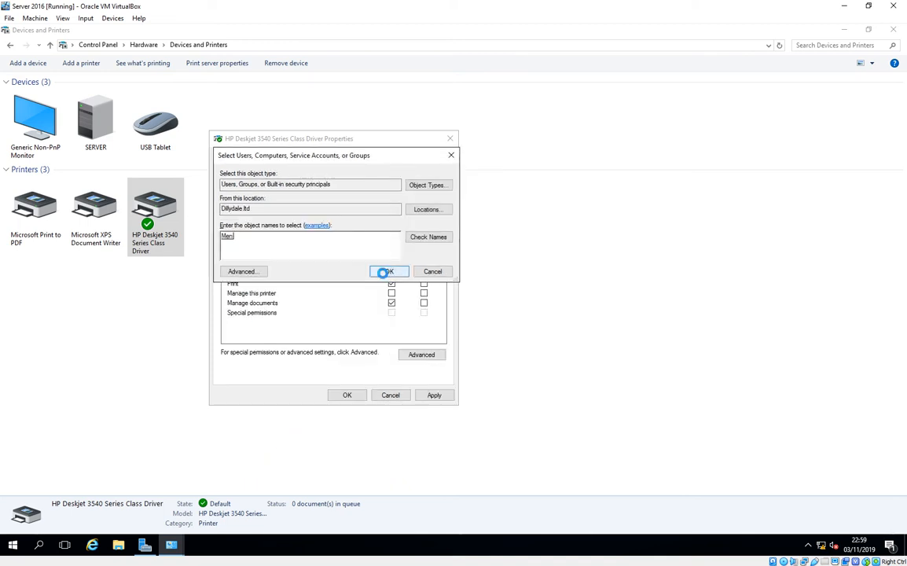
click(387, 271)
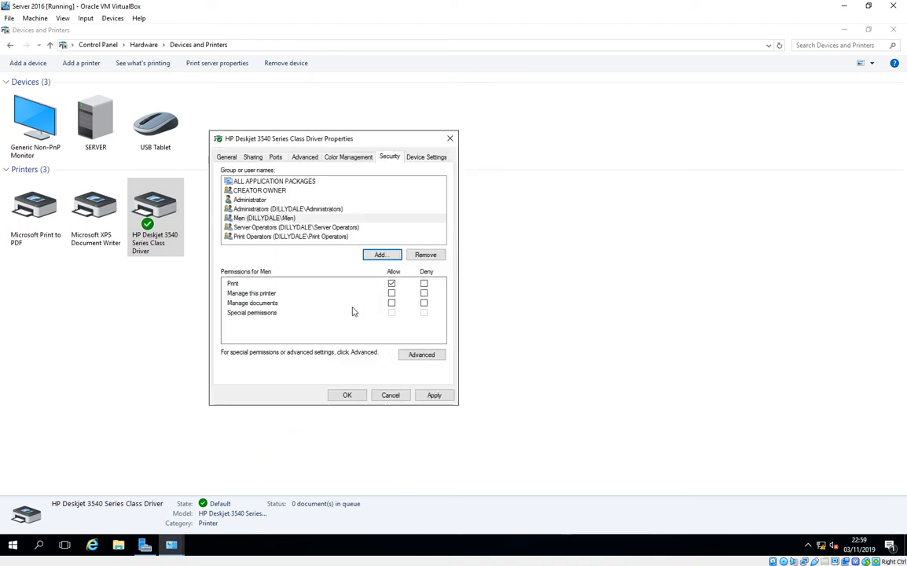
click(253, 220)
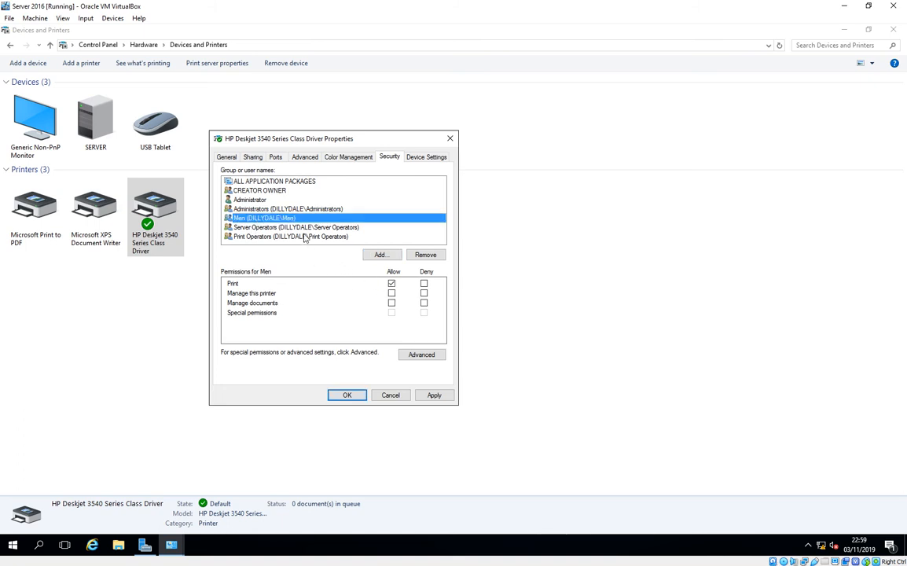
click(268, 209)
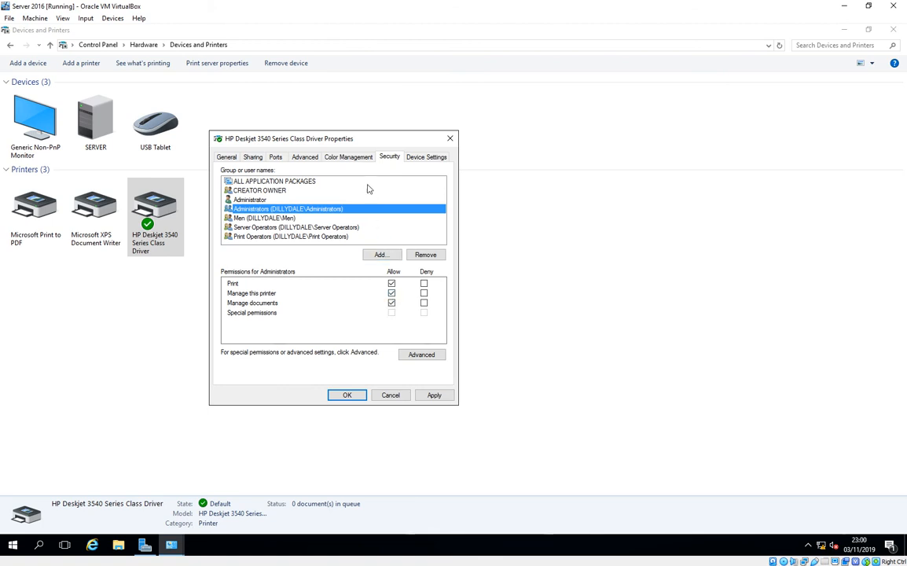
Set the printer's priority to 34 in its advanced properties and save all the property changes
click(309, 158)
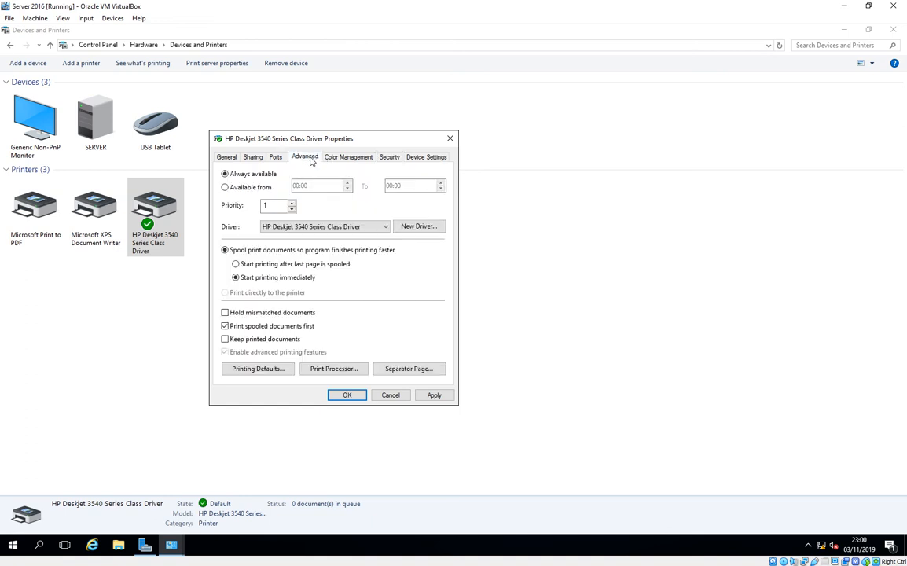
click(279, 207)
drag(272, 206, 259, 211)
text(34)
click(361, 396)
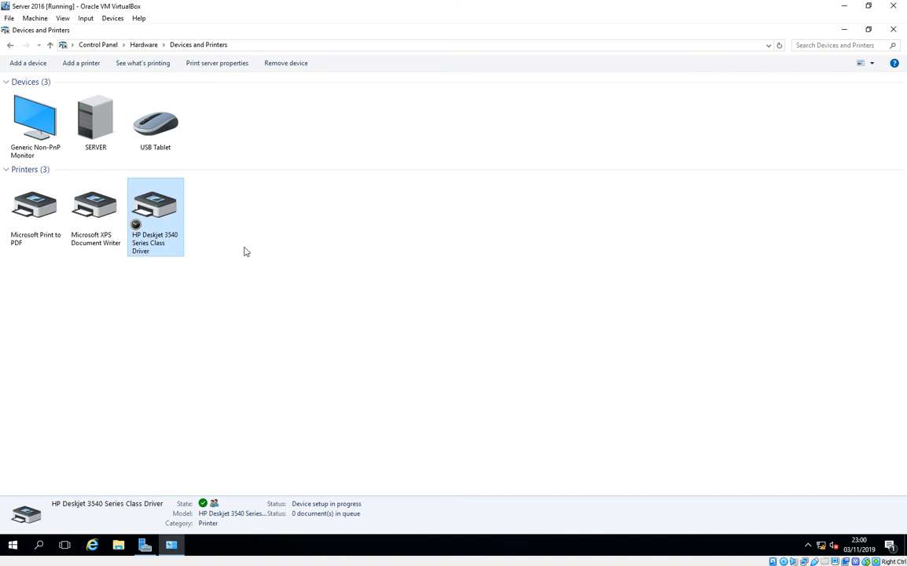
Start adding another printer with manual settings on the existing port 10.1.2.2 (Standard TCP/IP Port)
click(100, 66)
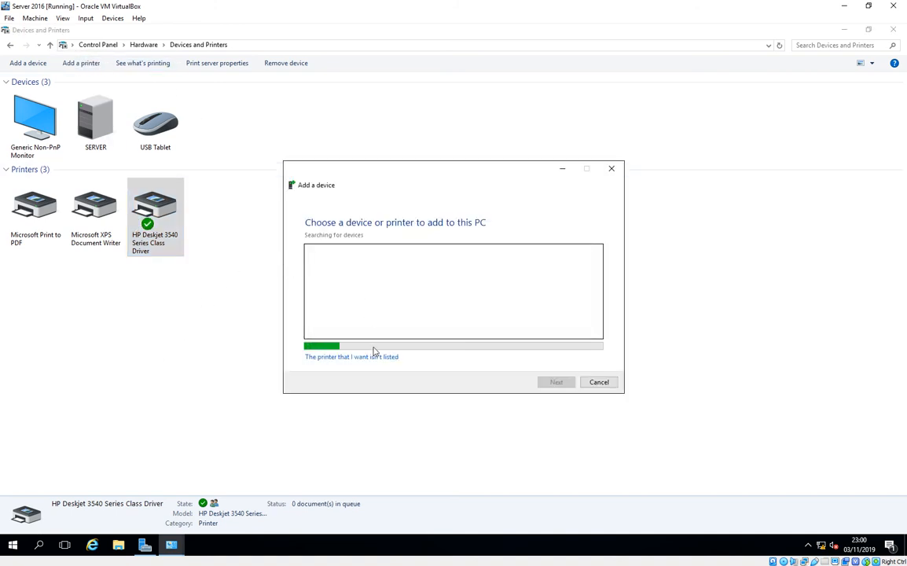
click(371, 357)
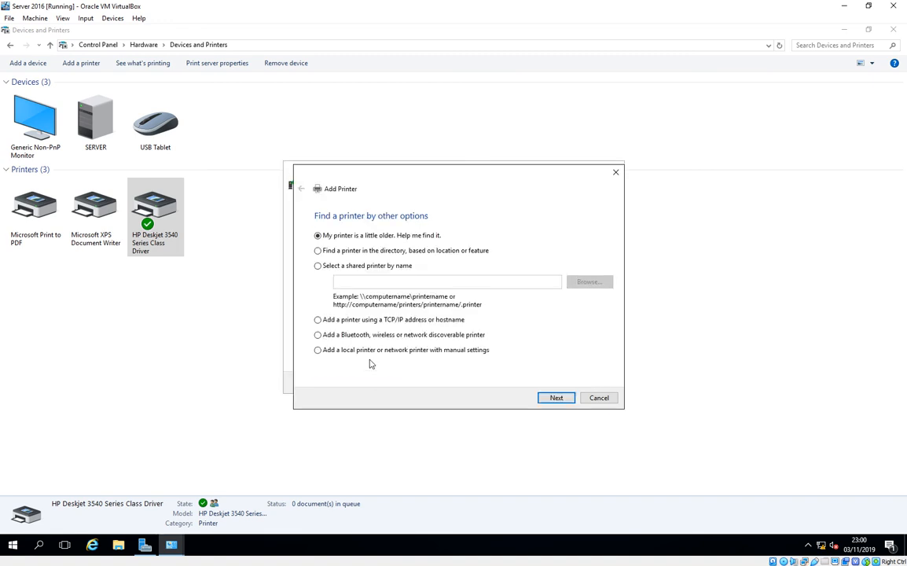
click(371, 354)
click(555, 398)
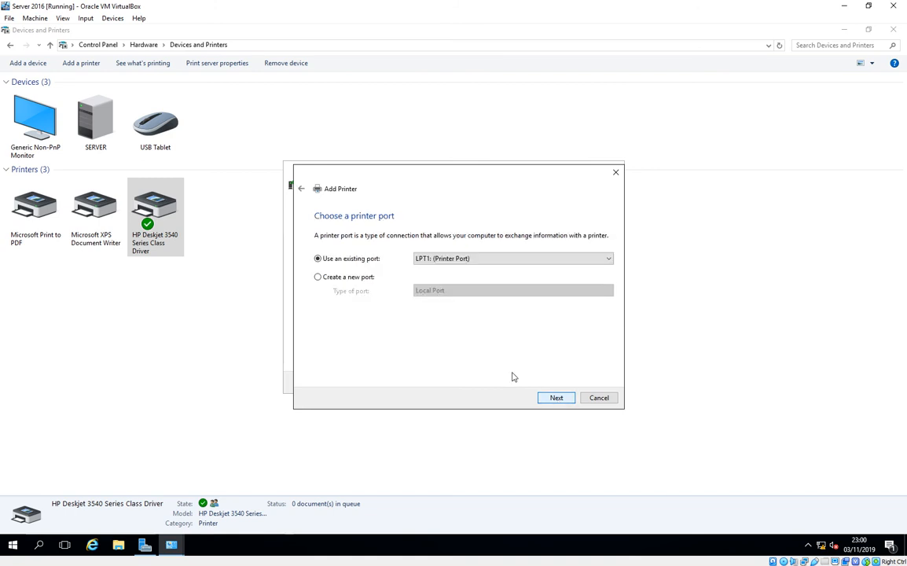
click(460, 259)
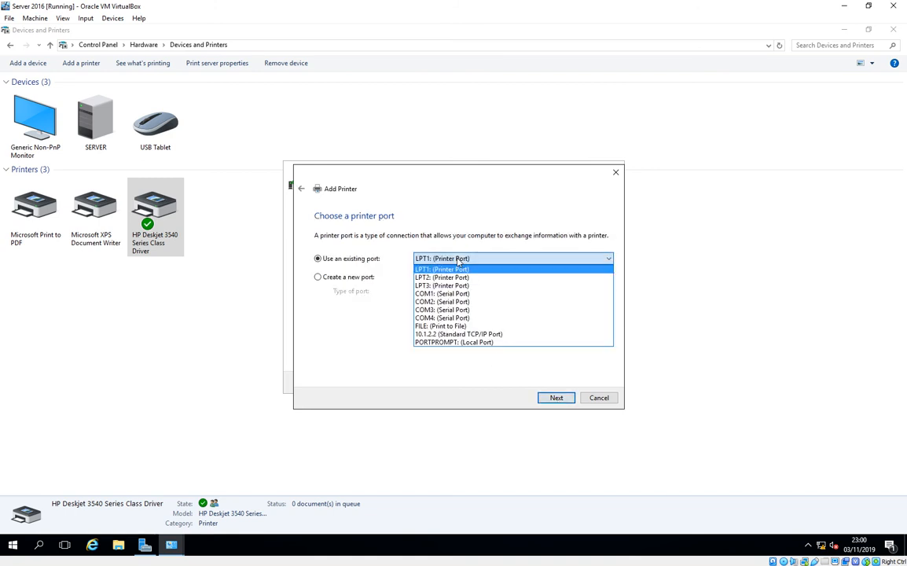
click(440, 334)
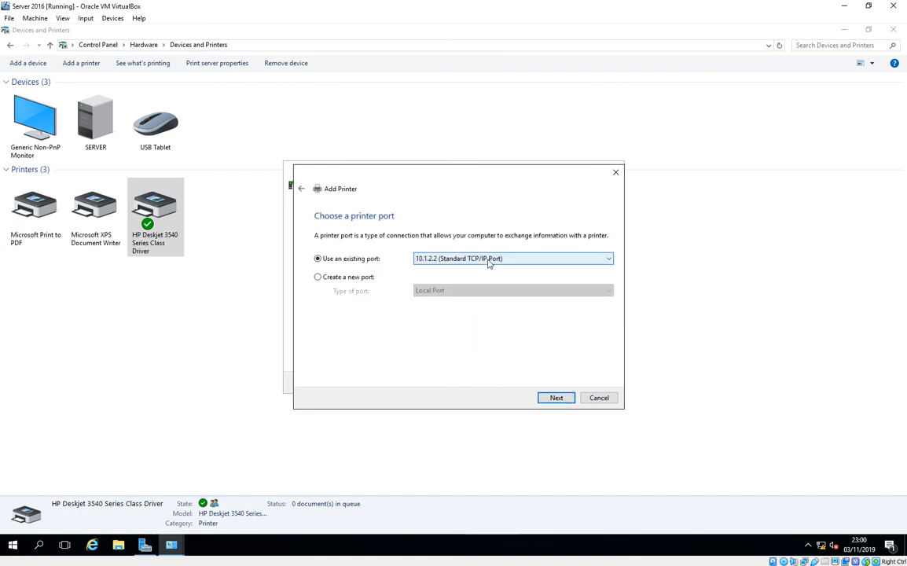
click(550, 398)
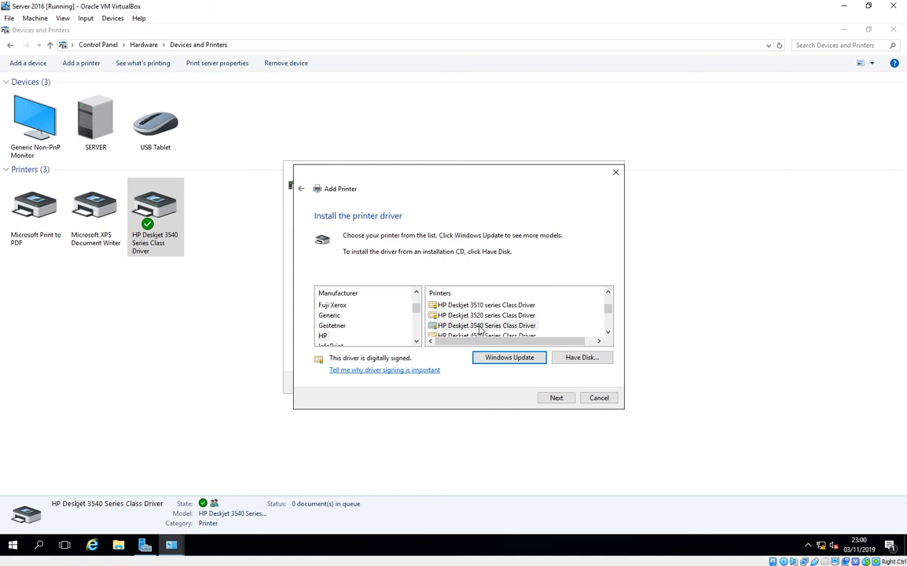
Install it as HP Deskjet 3540 Series with the currently installed driver, keeping the suggested name, unshared, as the default printer
click(551, 397)
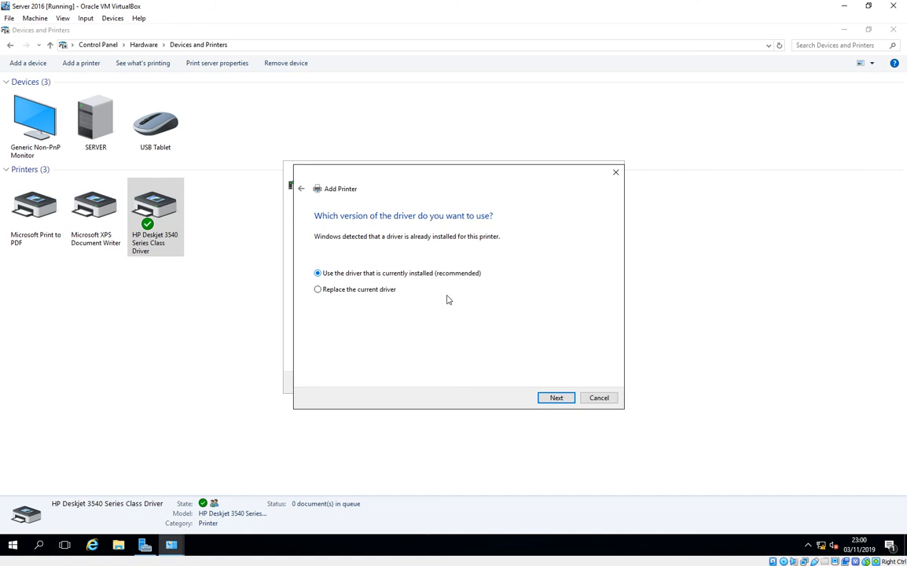
click(555, 397)
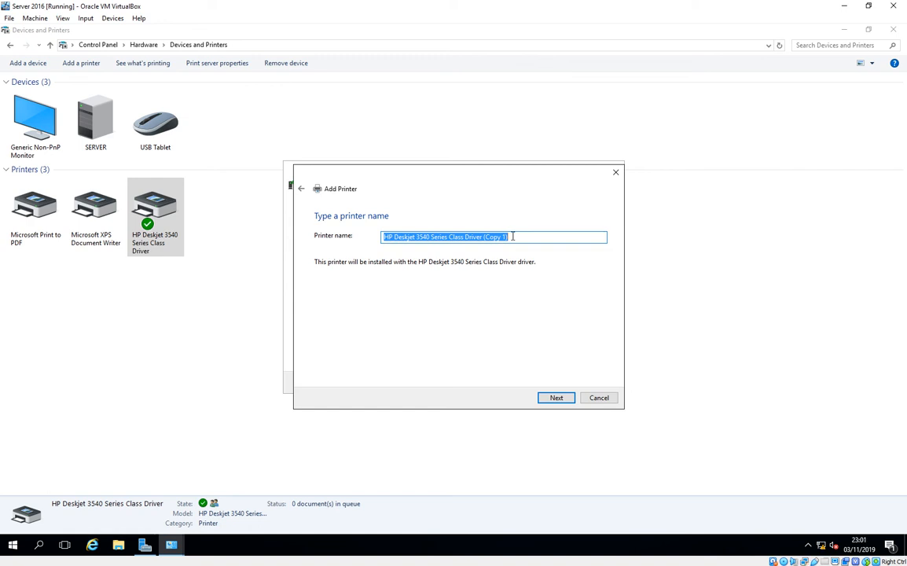
click(554, 399)
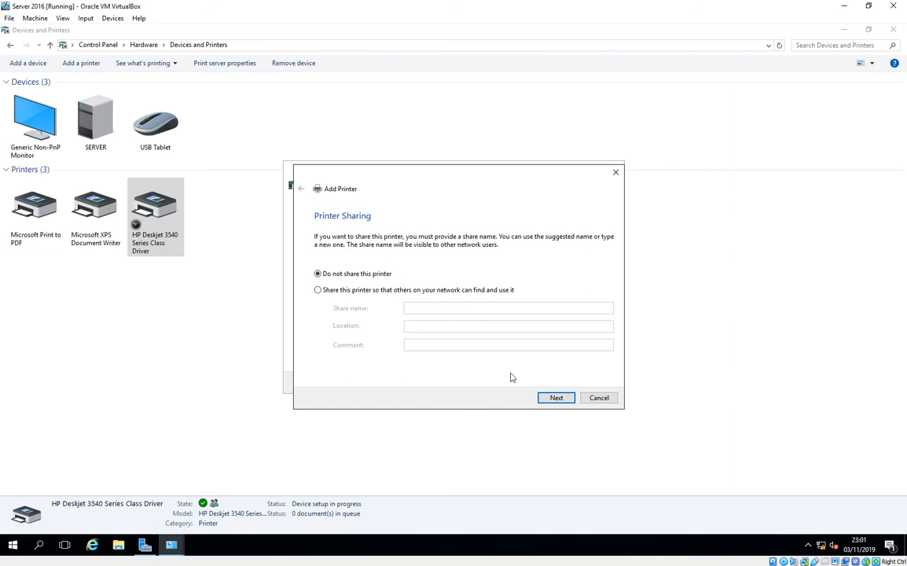
click(556, 398)
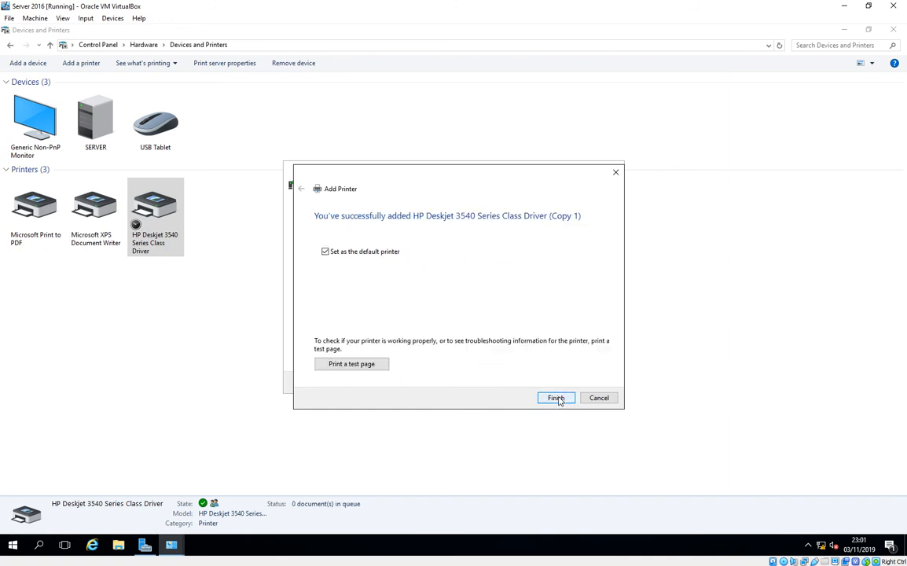
click(555, 398)
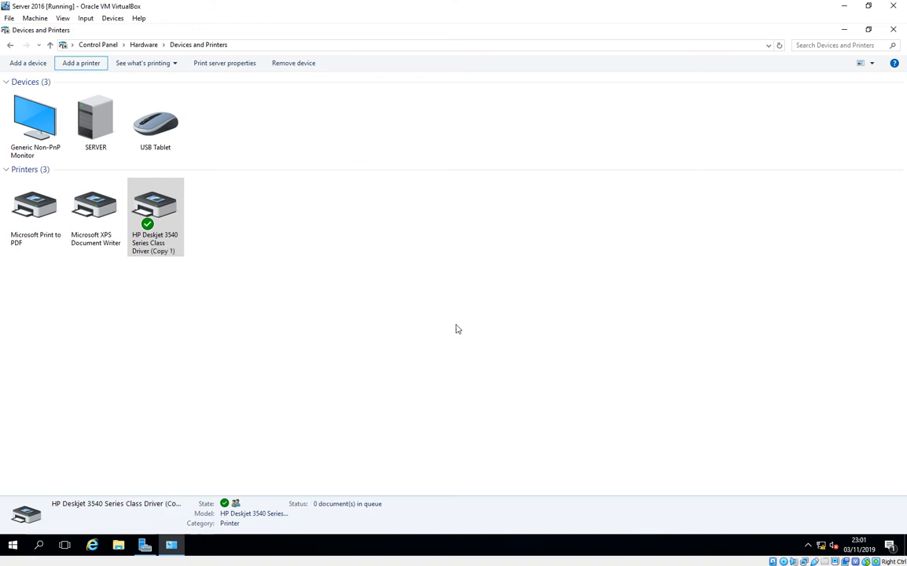
Remove Everyone from the security permissions of HP Deskjet 3540 Series Class Driver (Copy 1)
right_click(160, 214)
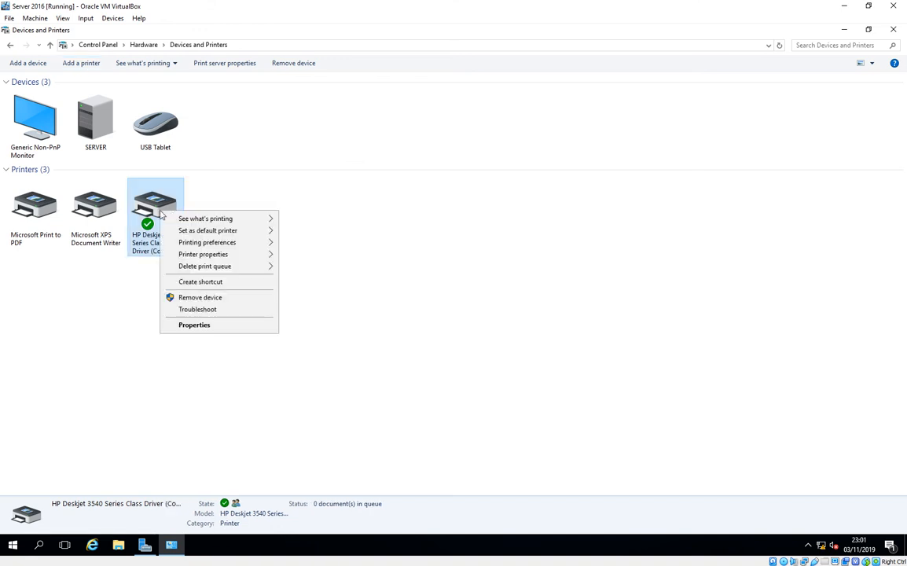
mouse_move(190, 256)
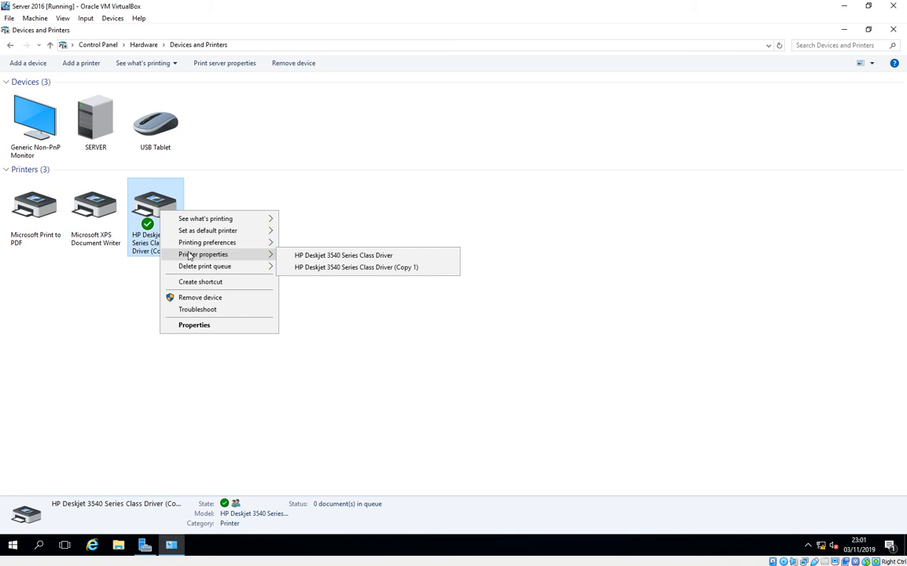
click(349, 267)
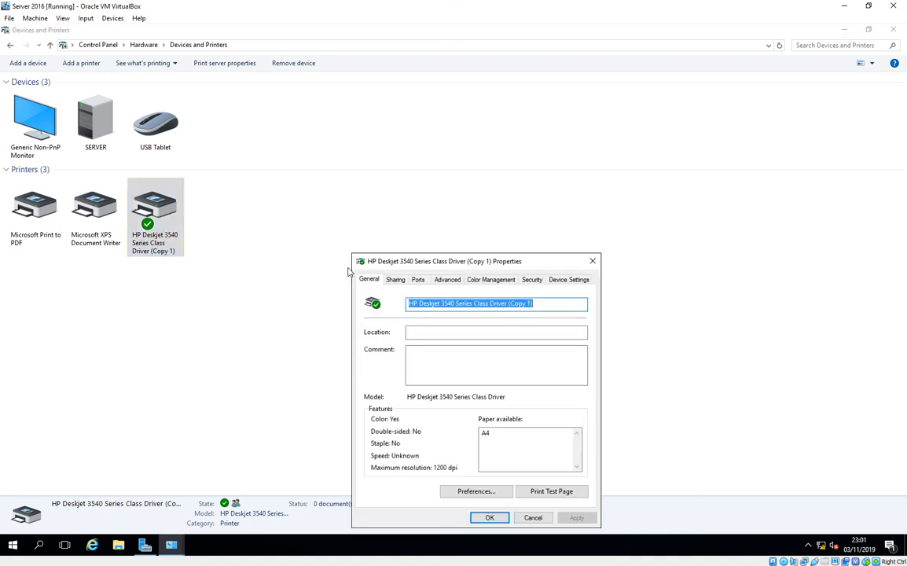
drag(410, 261, 358, 169)
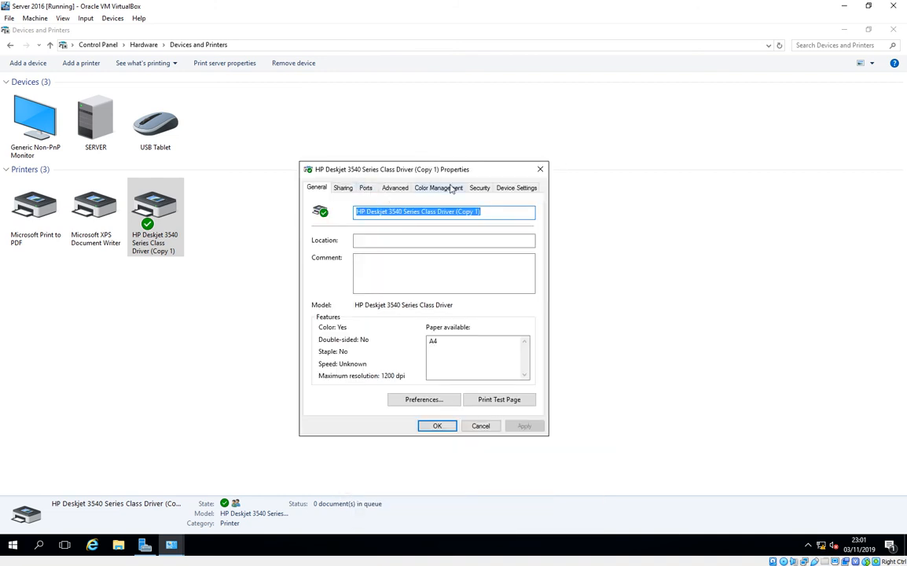
click(478, 189)
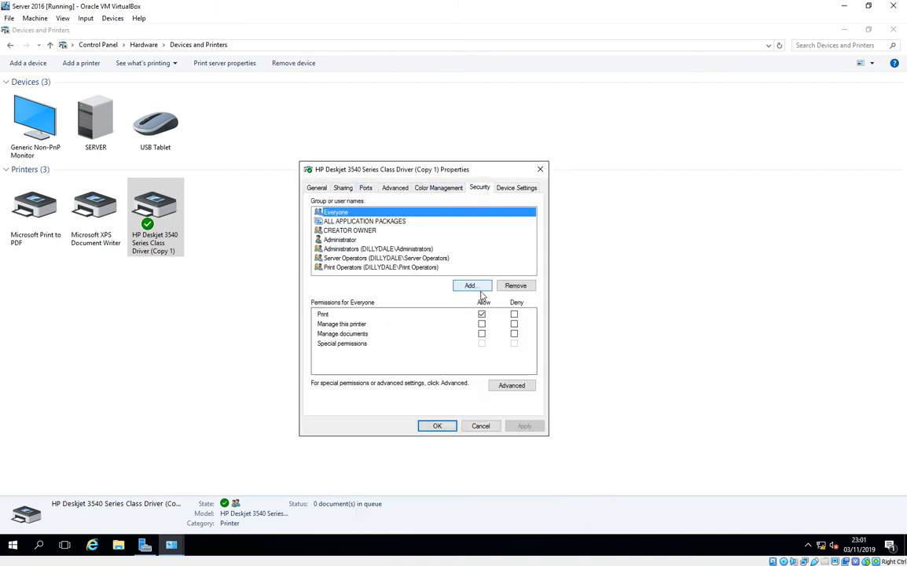
click(515, 287)
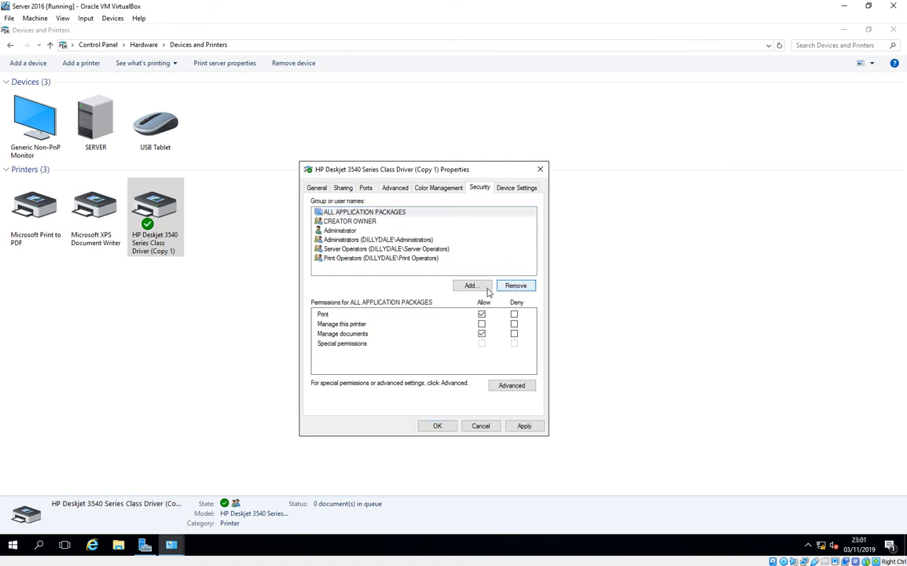
Add the Dillydale.ltd group Misses to the Copy 1 printer's permissions, check its advanced priority setting and save the properties
click(481, 287)
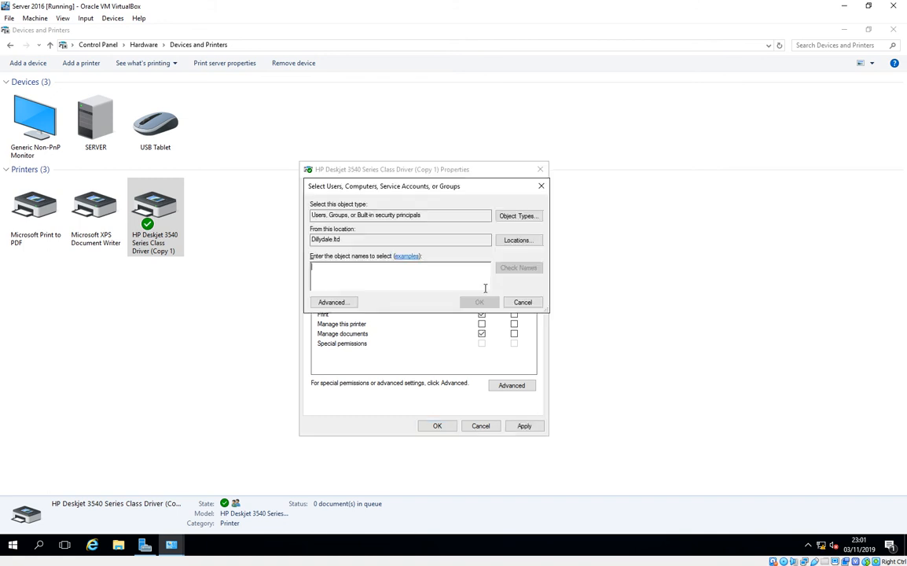
click(332, 302)
click(559, 304)
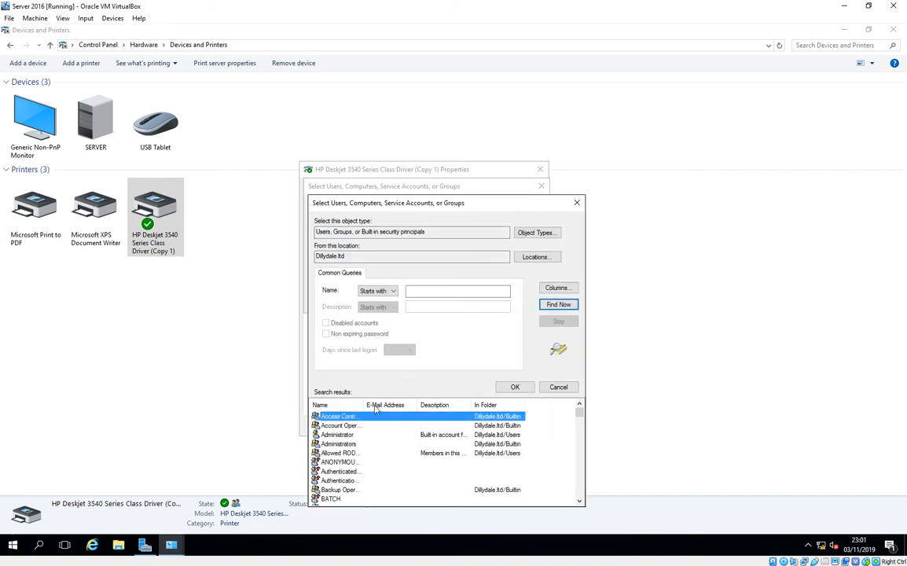
scroll(357, 433, down, 6)
scroll(357, 433, down, 6)
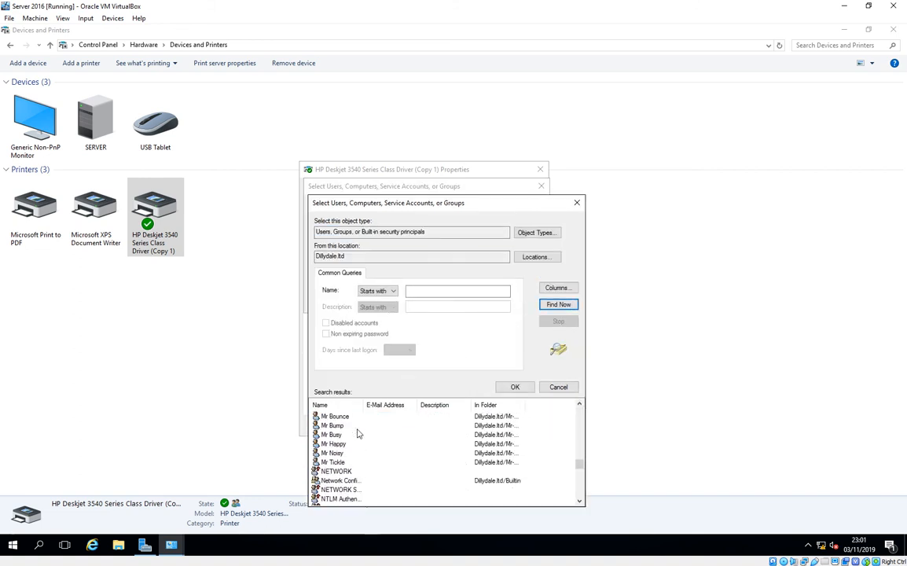
click(328, 435)
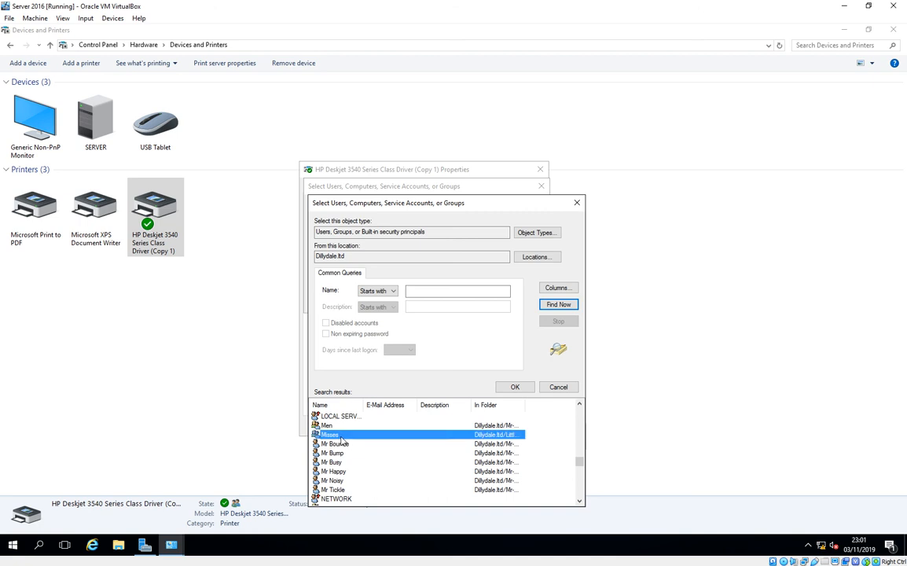
click(514, 387)
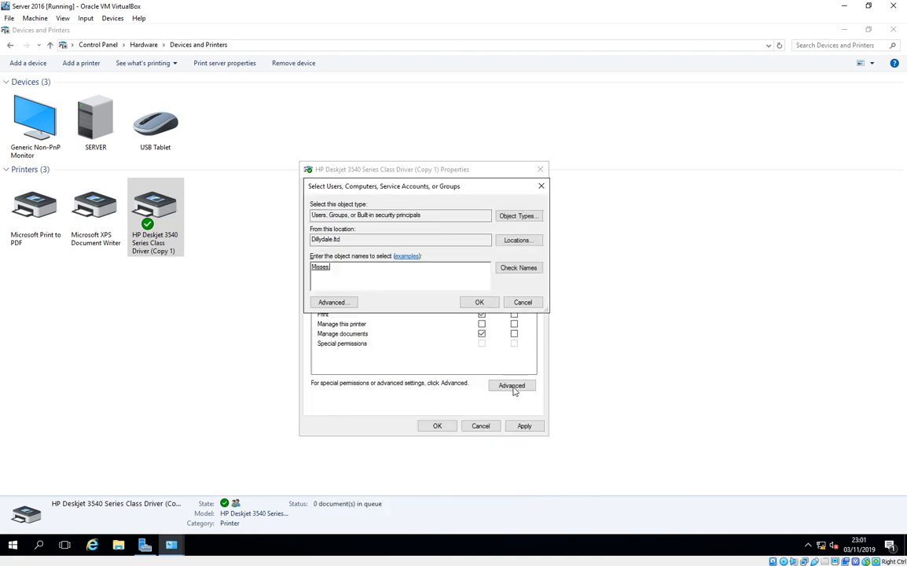
click(484, 305)
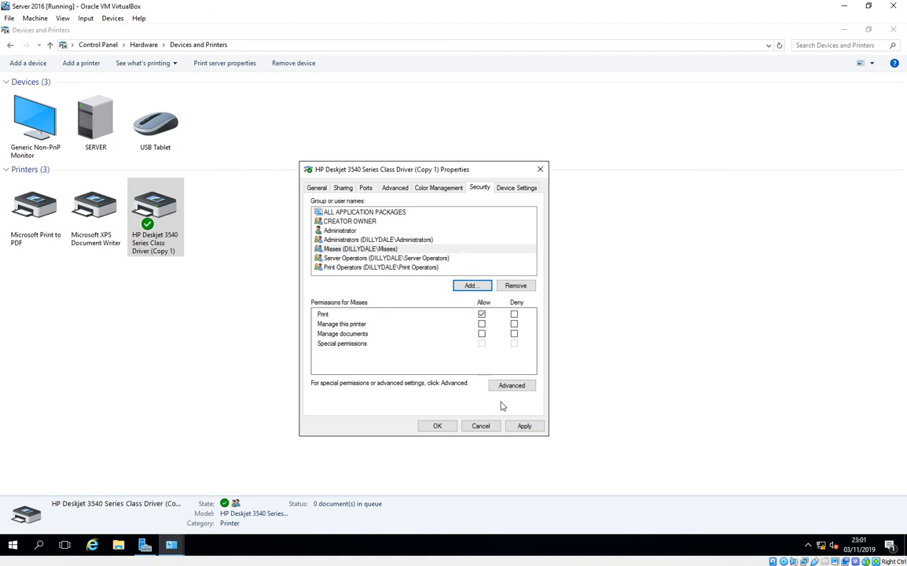
click(394, 187)
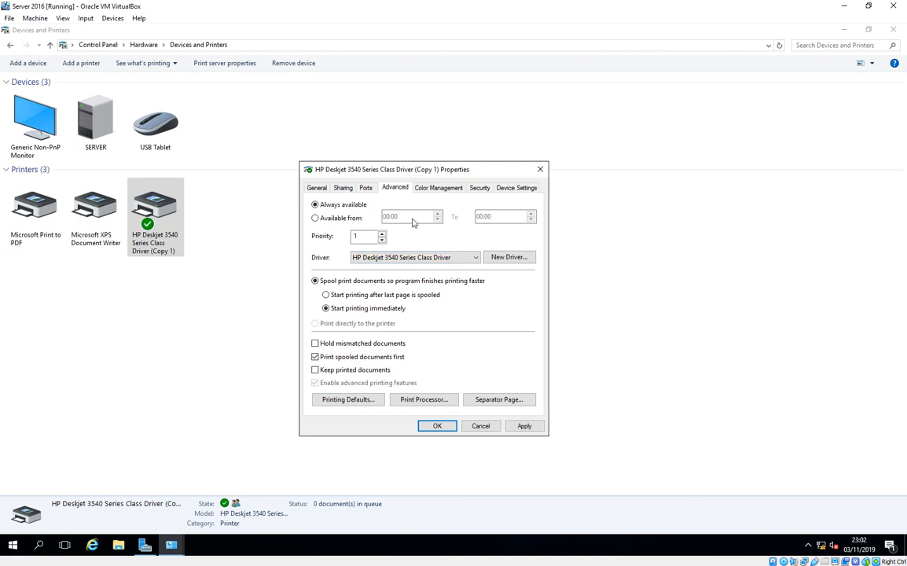
click(453, 427)
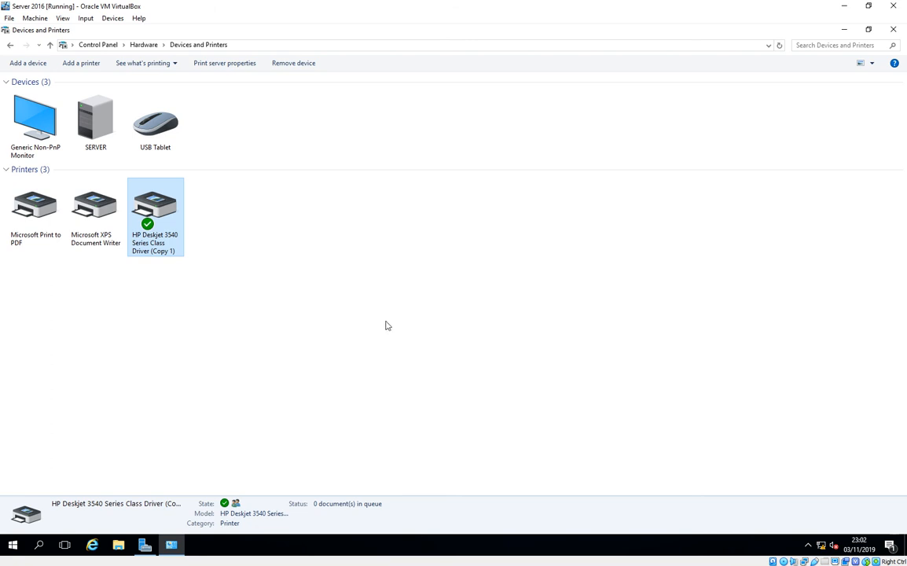
Share HP Deskjet 3540 Series Class Driver (Copy 1) under the name Fast-print and list it in the directory
right_click(166, 212)
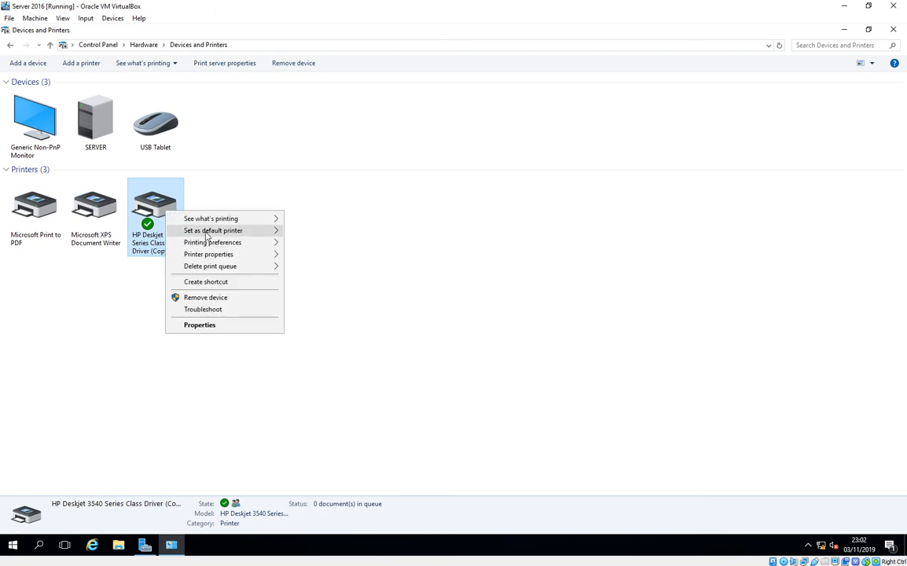
mouse_move(204, 253)
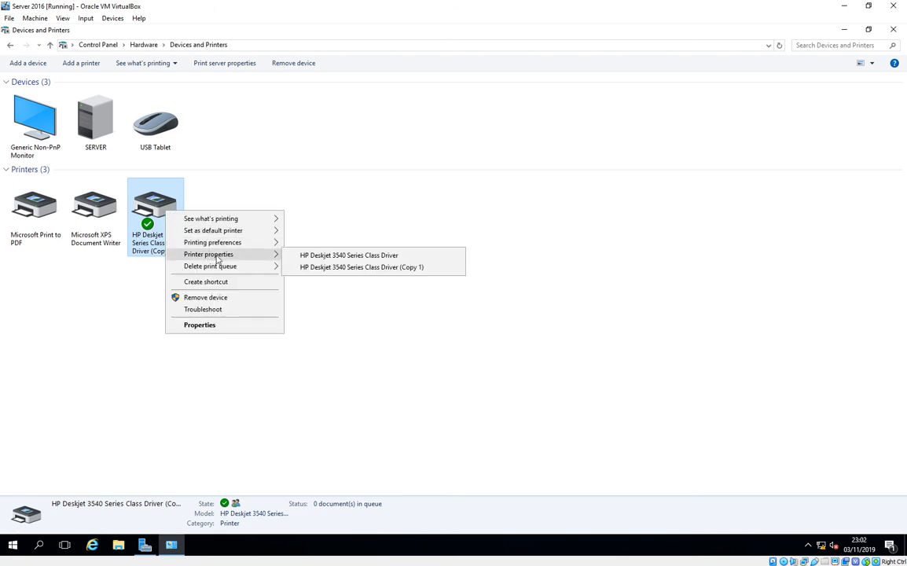
click(328, 268)
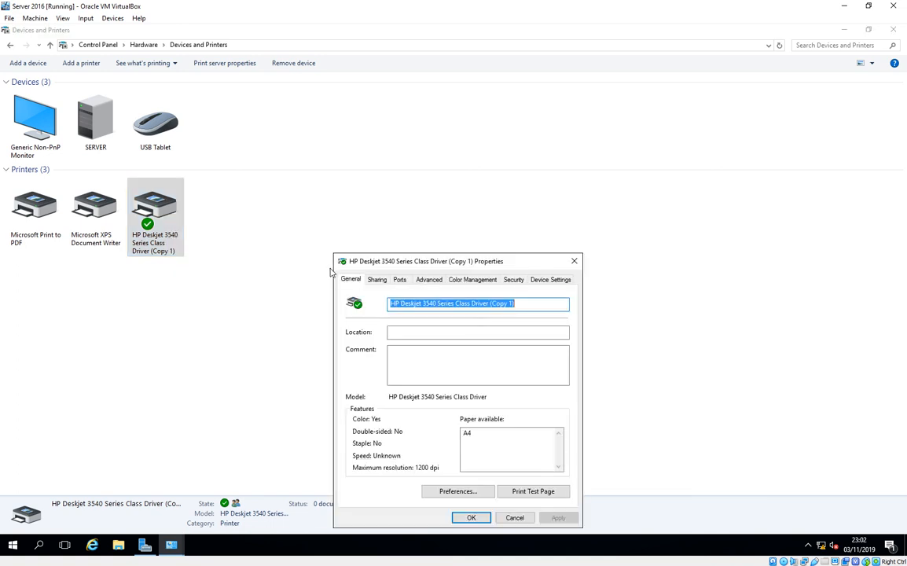
click(376, 280)
click(366, 358)
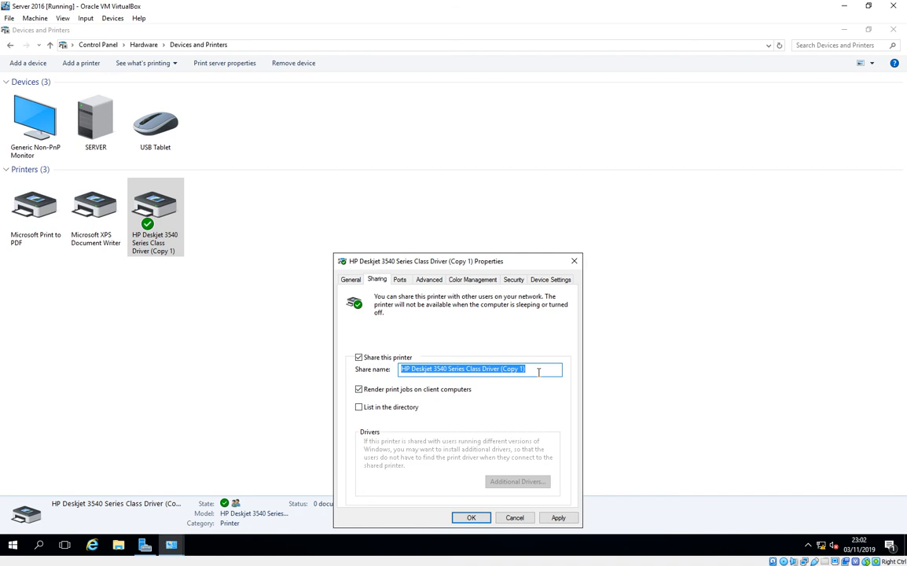
text(Fast-p)
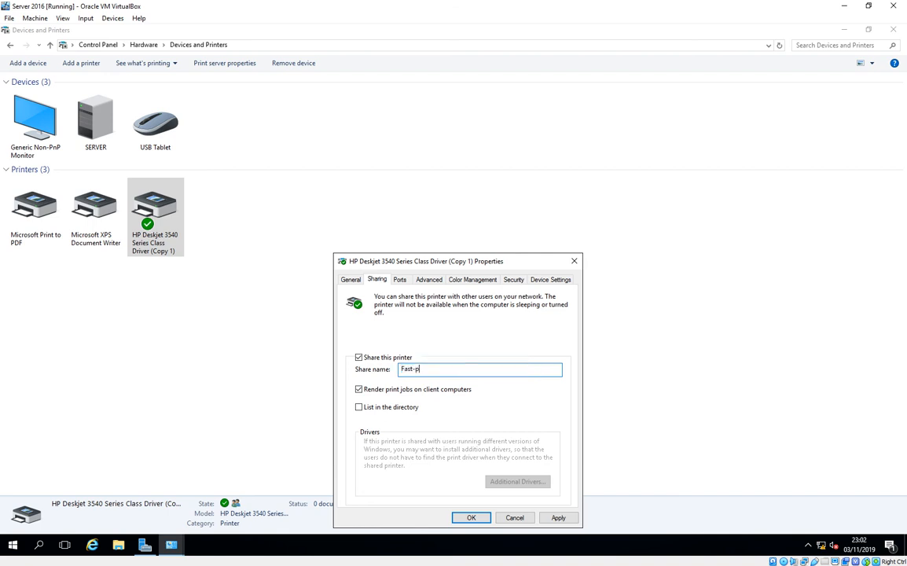
text(rint)
click(409, 407)
click(471, 517)
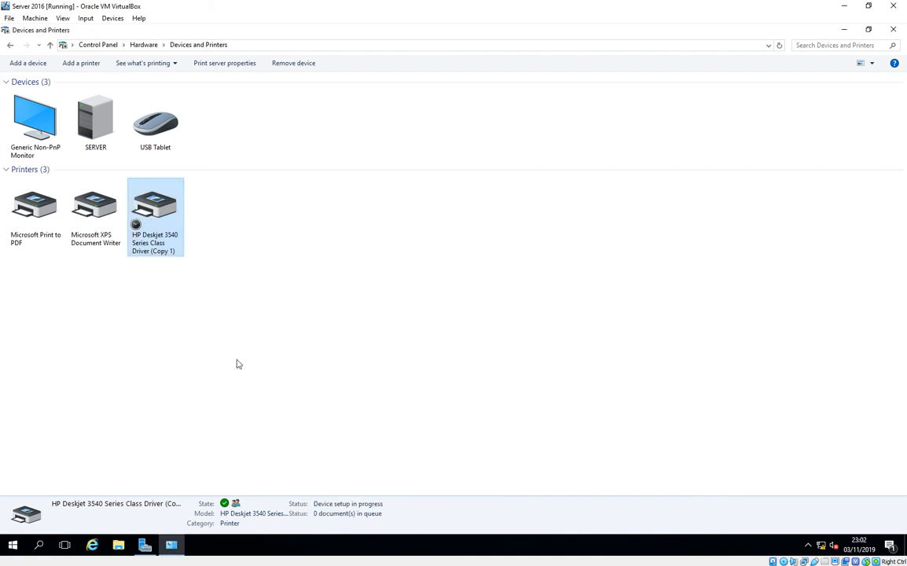